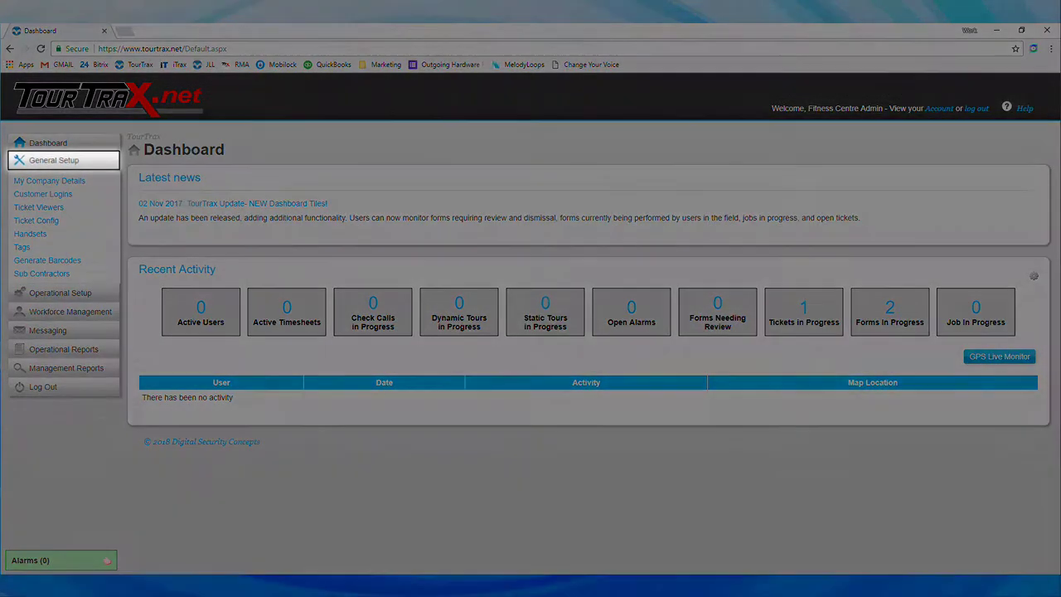
Open Ticket Config and review the ticket categories and Locations list
{"action": "left_click", "coordinate": [36, 220]}
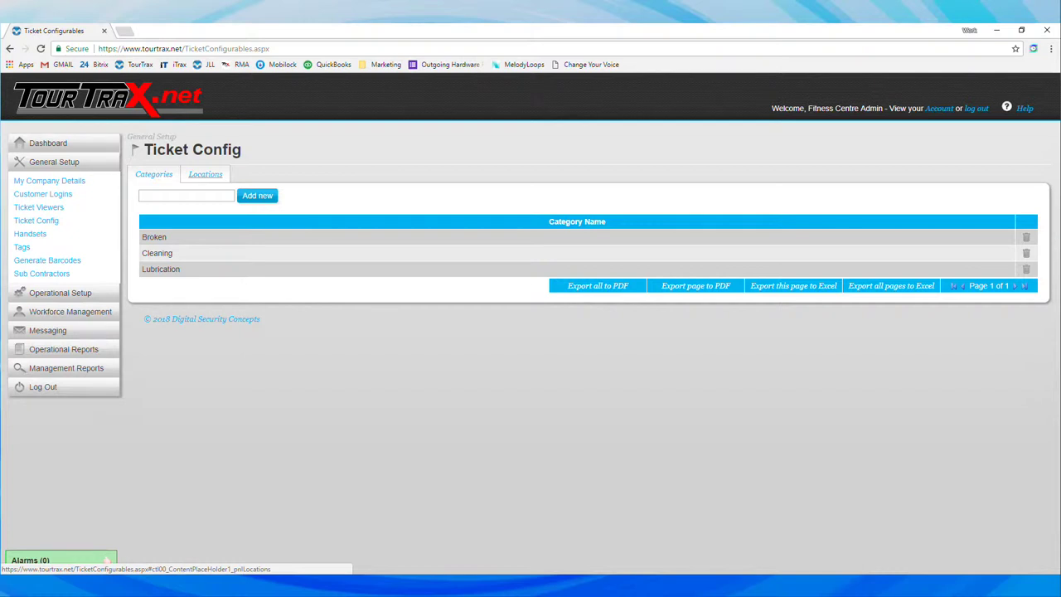
{"action": "left_click", "coordinate": [205, 174]}
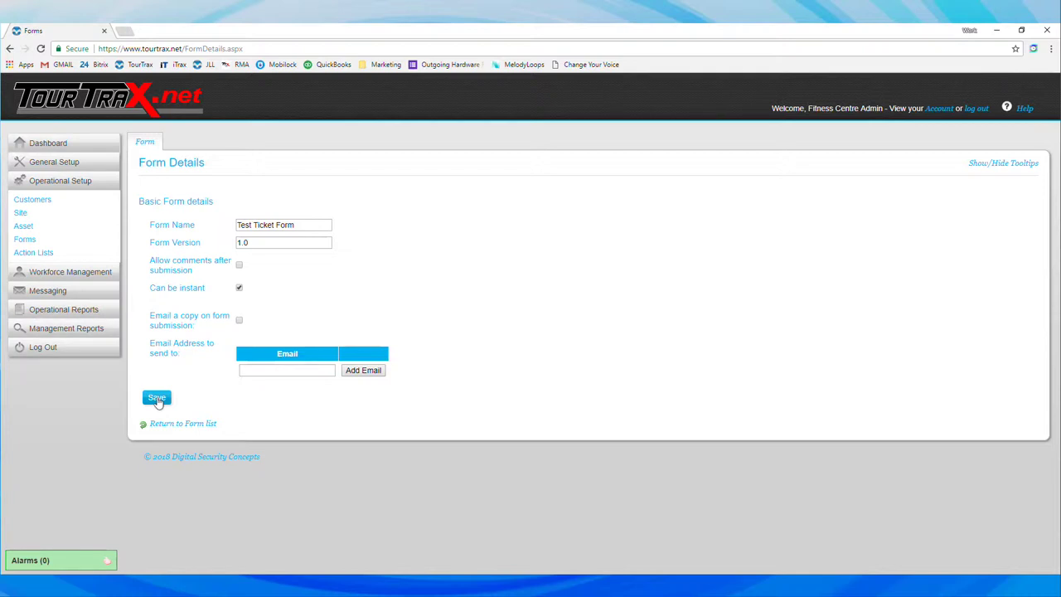
Save Test Ticket Form's details and set it as the ticket form
{"action": "left_click", "coordinate": [157, 399]}
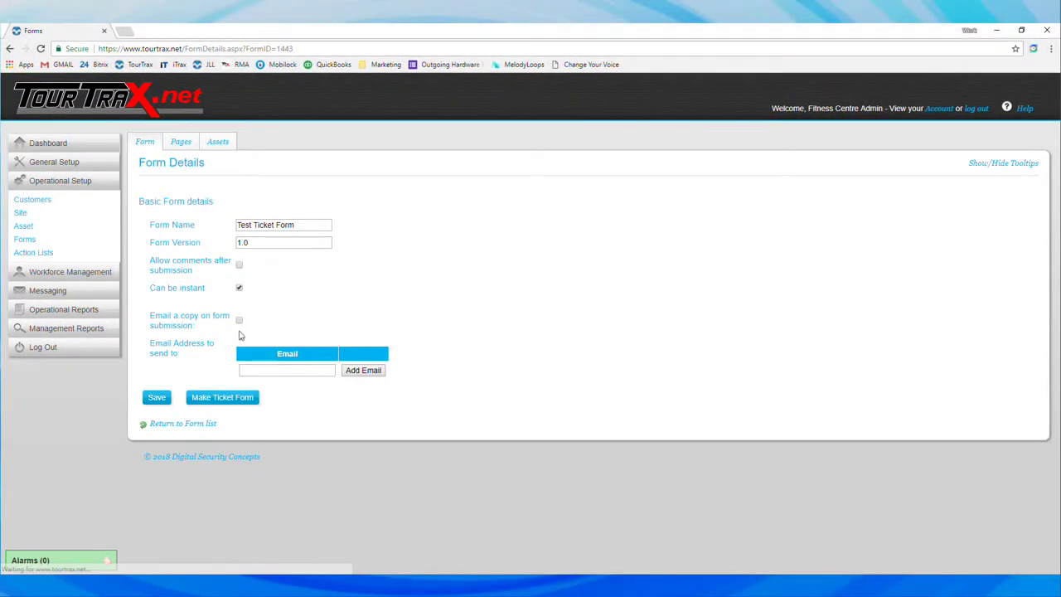
{"action": "left_click", "coordinate": [239, 394]}
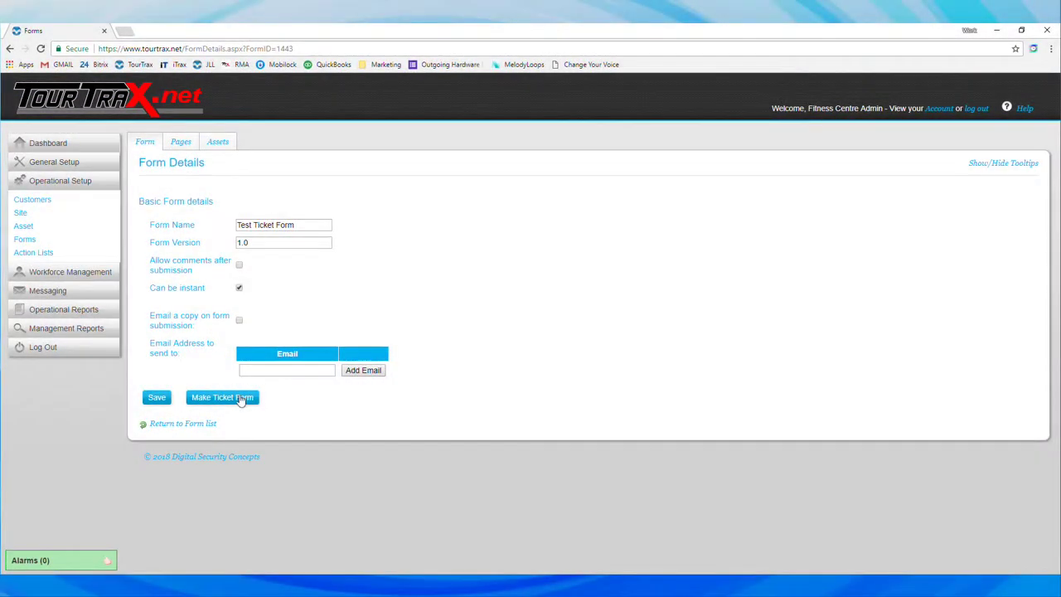
{"action": "left_click", "coordinate": [242, 396]}
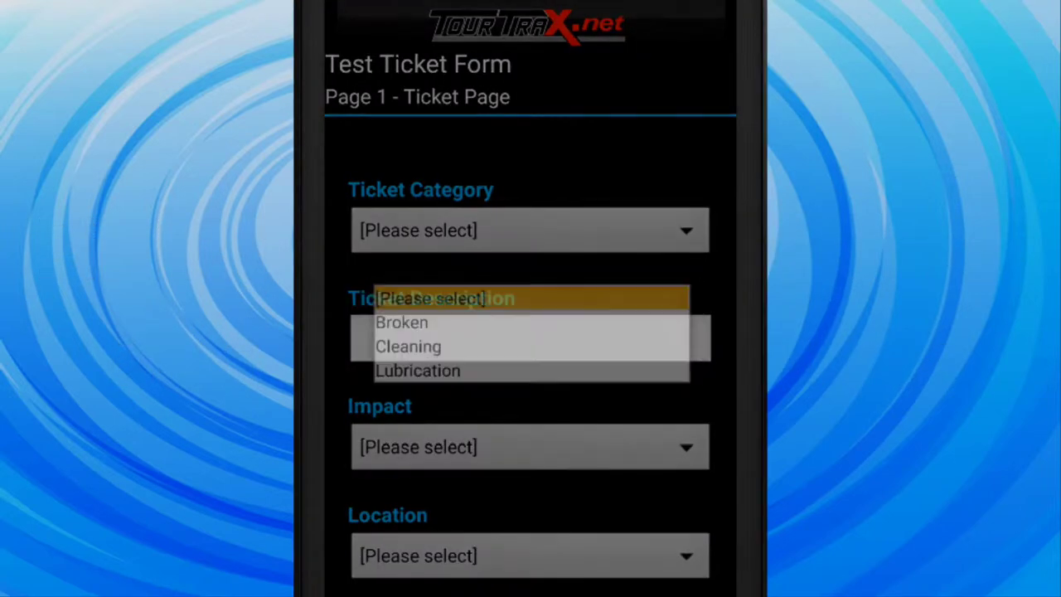
Submit a Broken ticket described 'More Information', High impact, located at the Stair Stepper
{"action": "left_click", "coordinate": [394, 322]}
{"action": "left_click", "coordinate": [530, 199]}
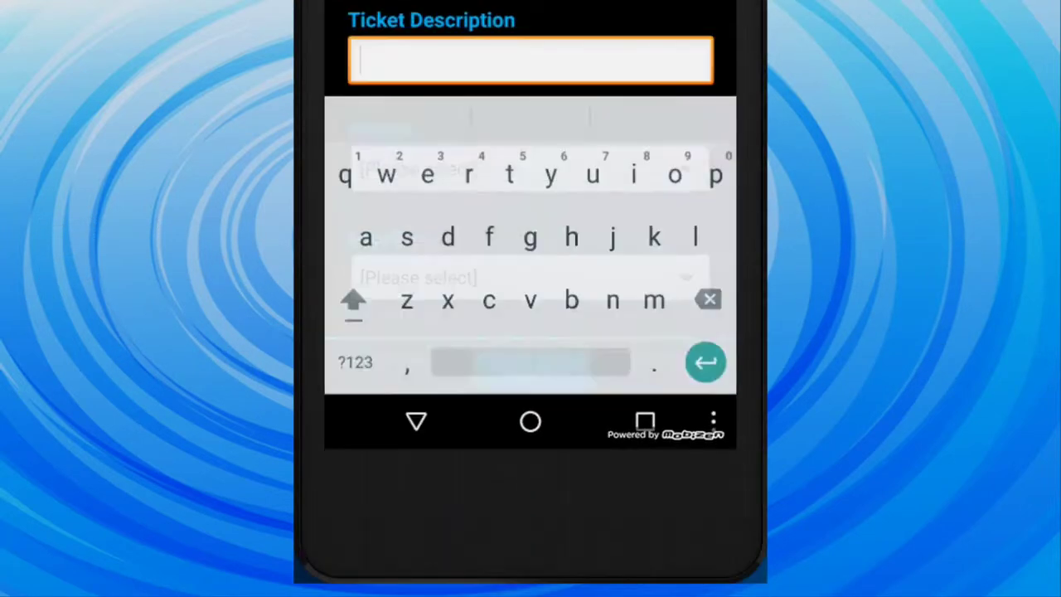
{"action": "type", "text": "More "}
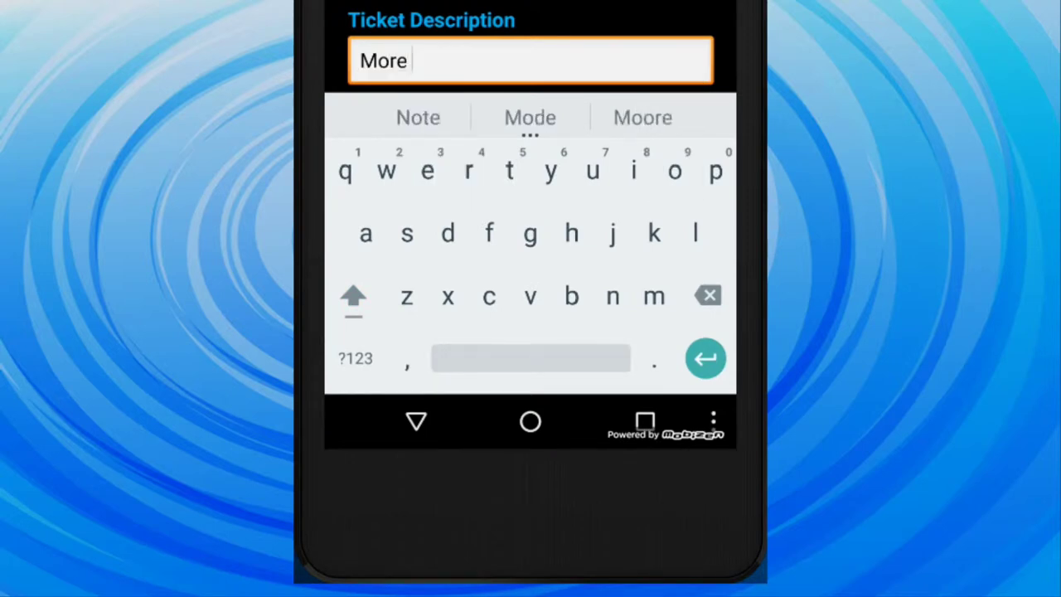
{"action": "type", "text": "Infor"}
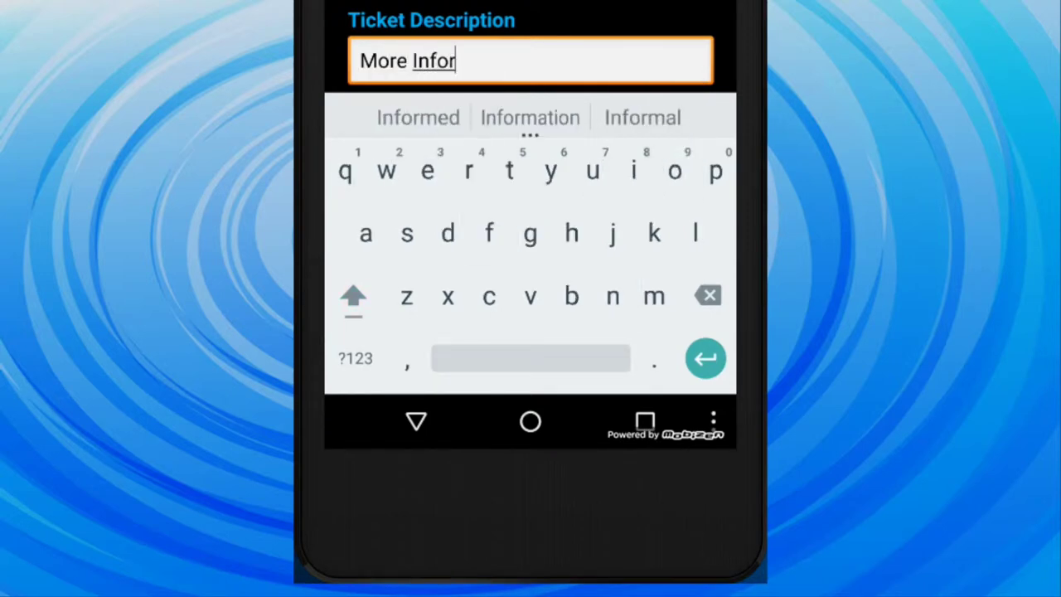
{"action": "left_click", "coordinate": [417, 118]}
{"action": "left_click", "coordinate": [416, 422]}
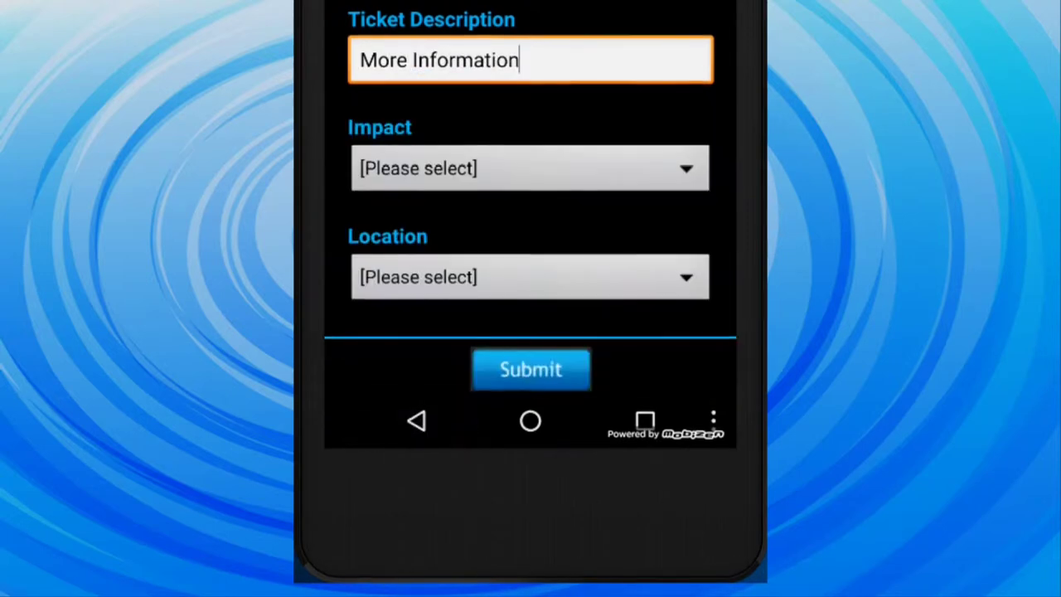
{"action": "left_click", "coordinate": [530, 168]}
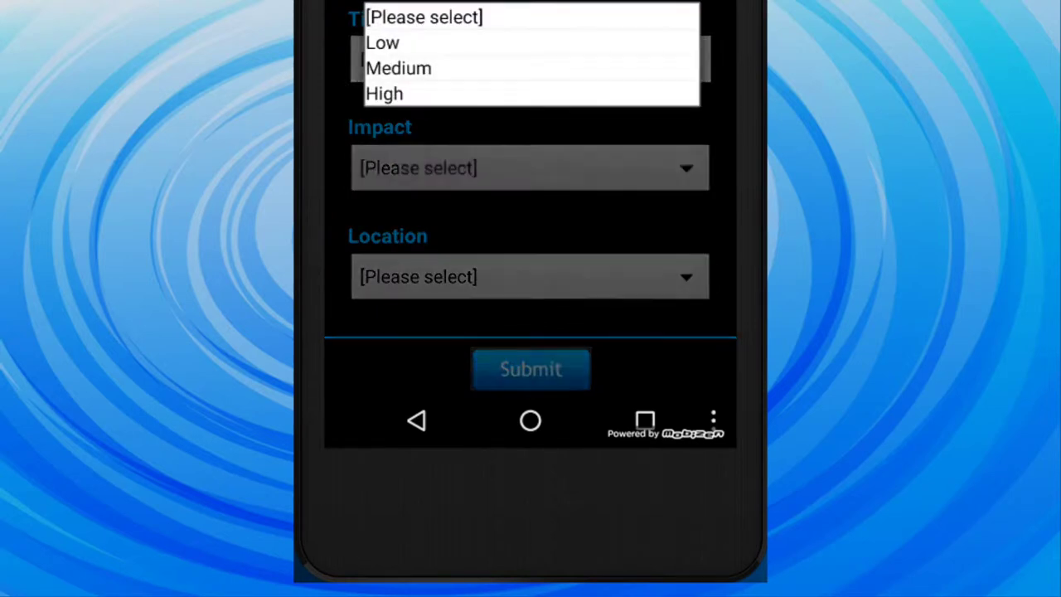
{"action": "left_click", "coordinate": [379, 92]}
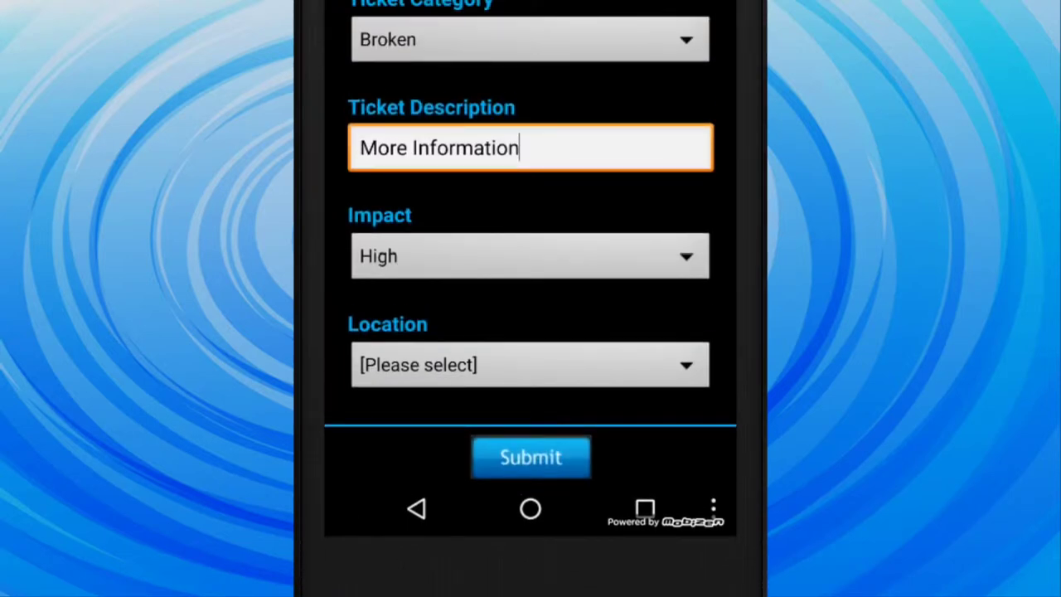
{"action": "left_click", "coordinate": [530, 365]}
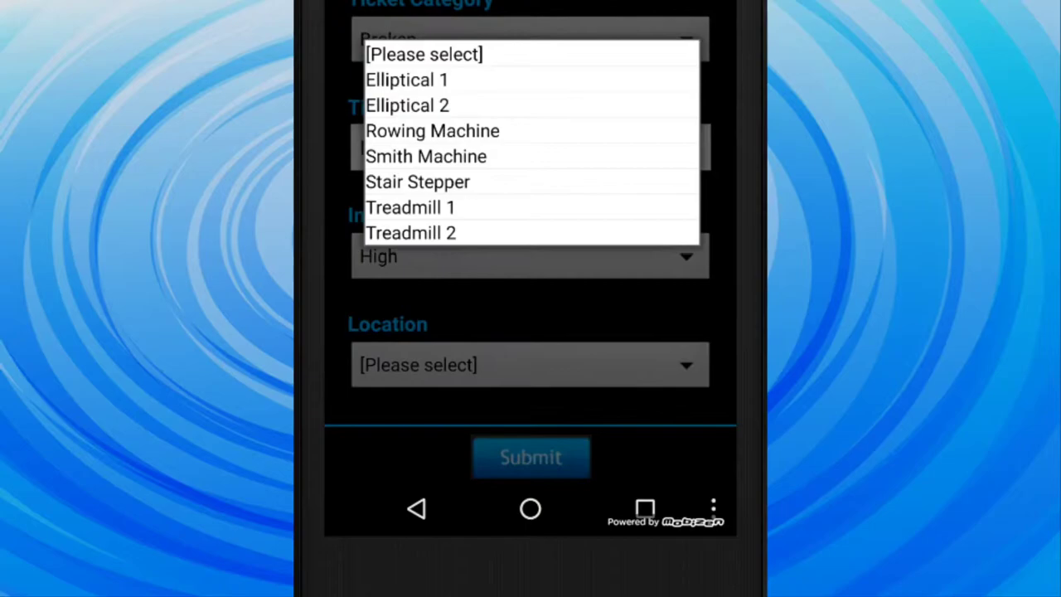
{"action": "left_click", "coordinate": [418, 182]}
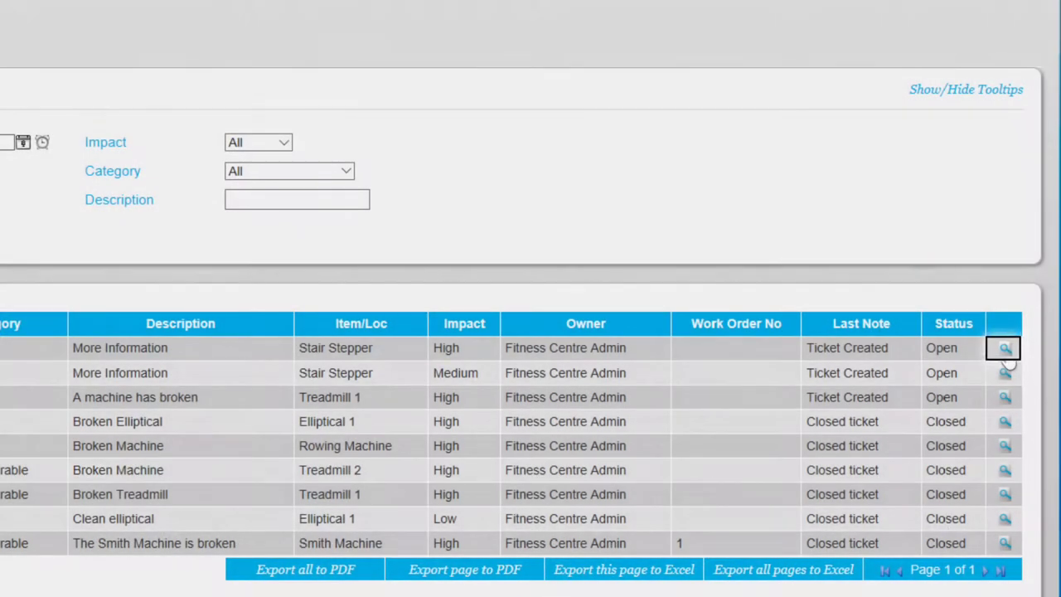
Check the notes of open tickets 344 and 343, then show closed ticket 337's notes
{"action": "left_click", "coordinate": [1006, 349]}
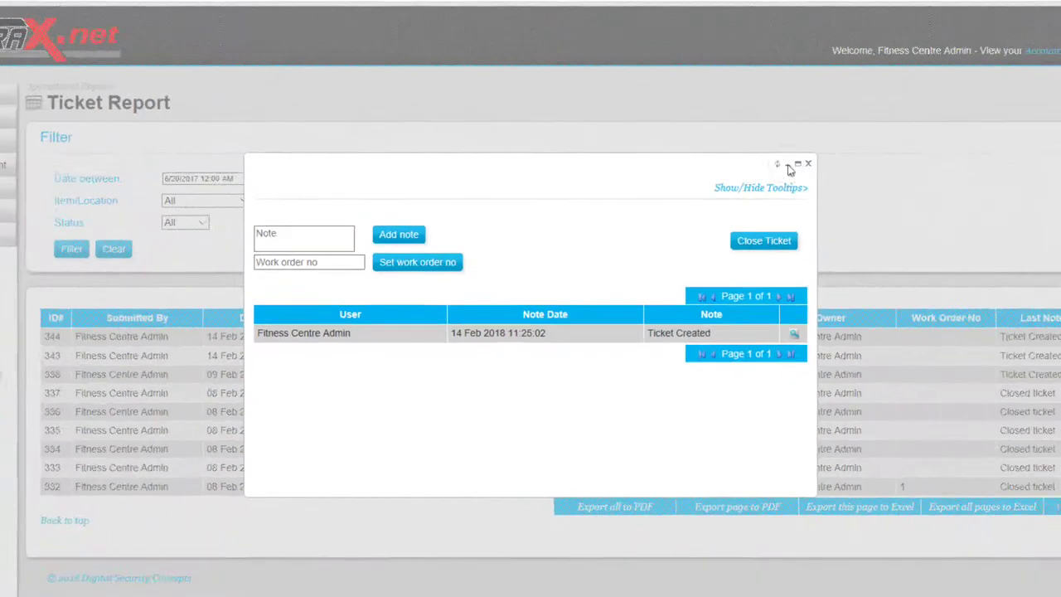
{"action": "left_click", "coordinate": [908, 101]}
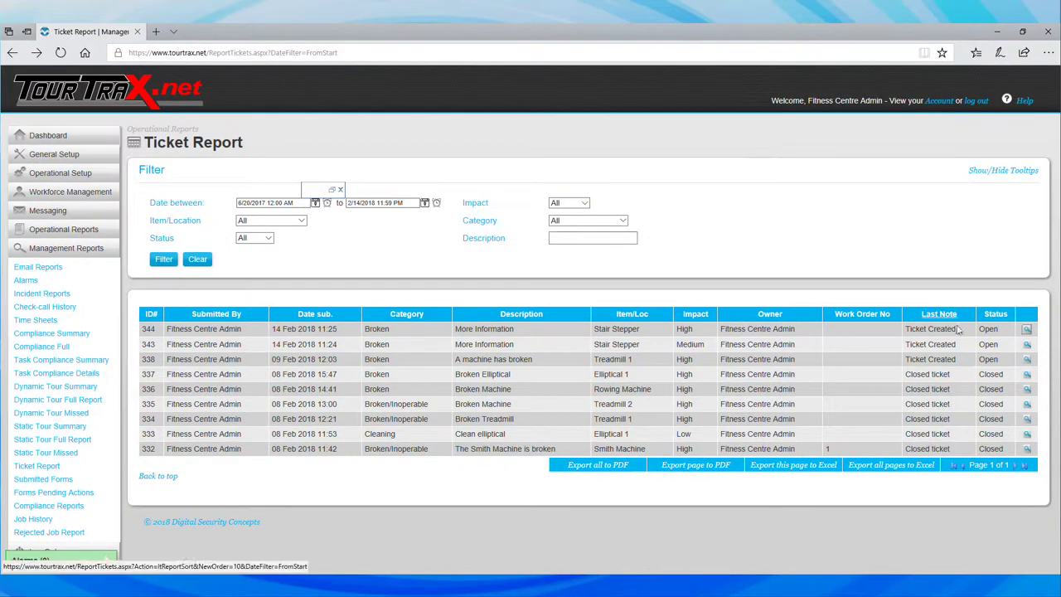
{"action": "left_click", "coordinate": [1025, 345]}
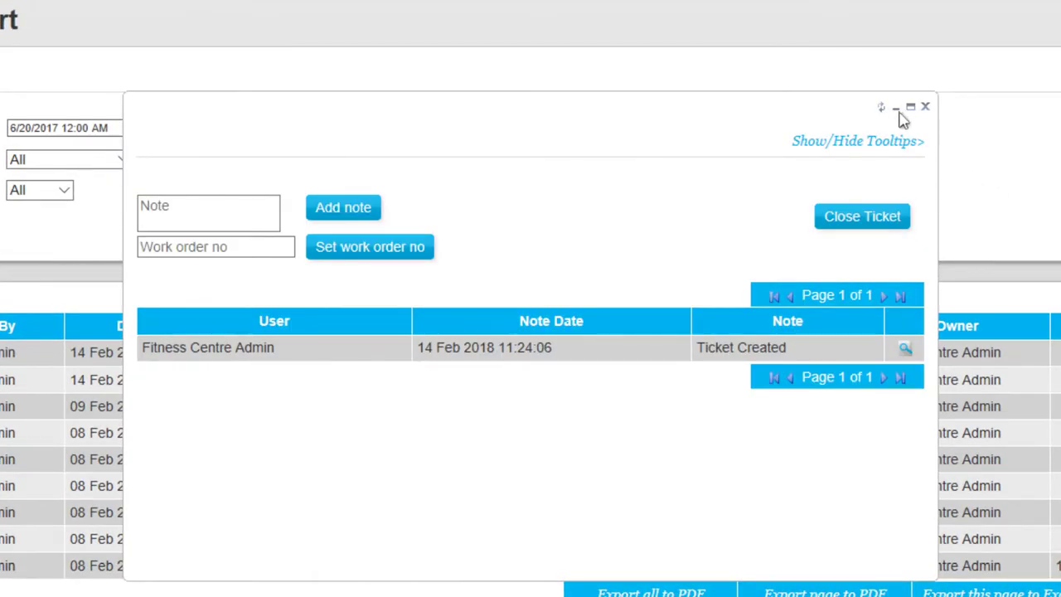
{"action": "left_click", "coordinate": [896, 110]}
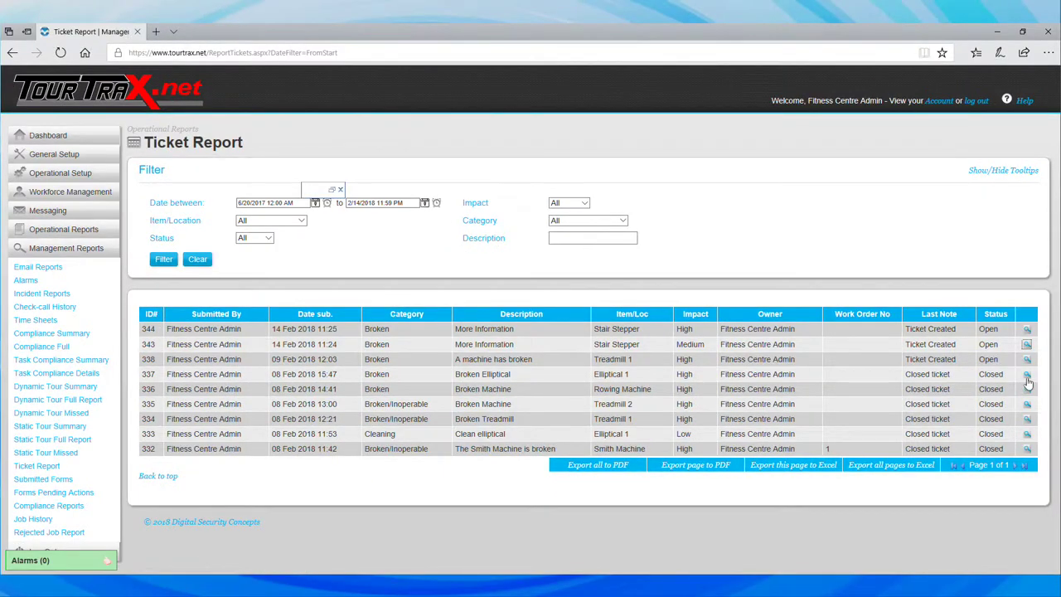
{"action": "left_click", "coordinate": [1025, 375]}
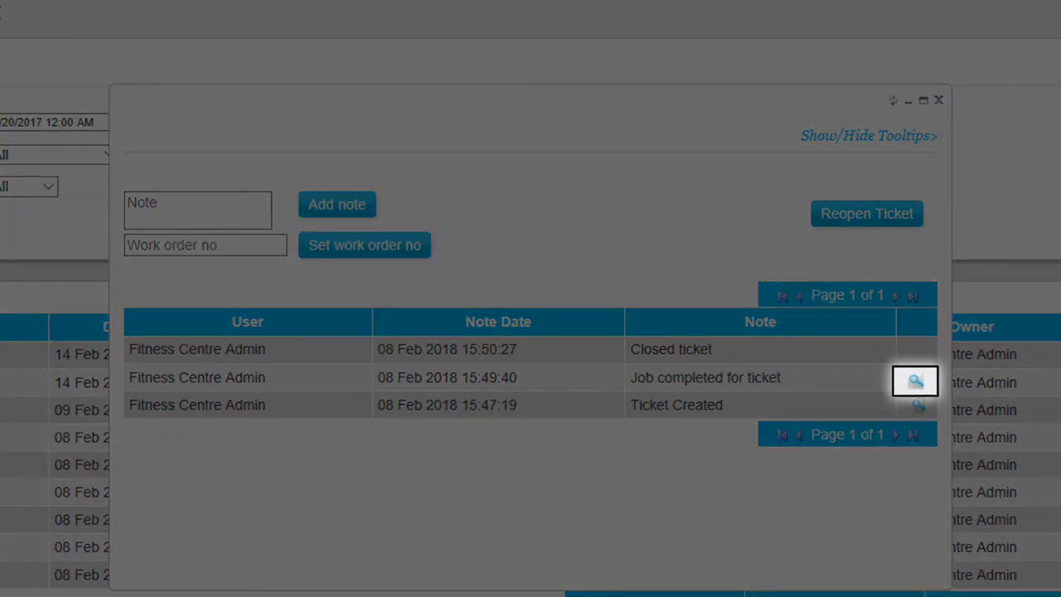
Download and read through the completed job's Maintenance Form response ('Fixes the Machine')
{"action": "left_click", "coordinate": [915, 380]}
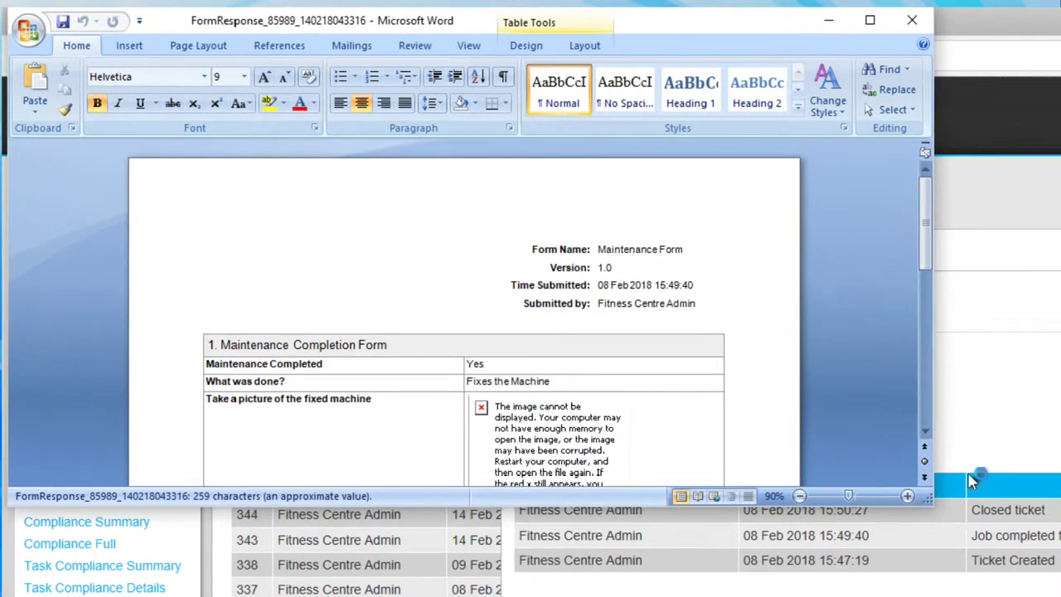
{"action": "scroll", "coordinate": [877, 424], "scroll_direction": "down", "scroll_amount": 5}
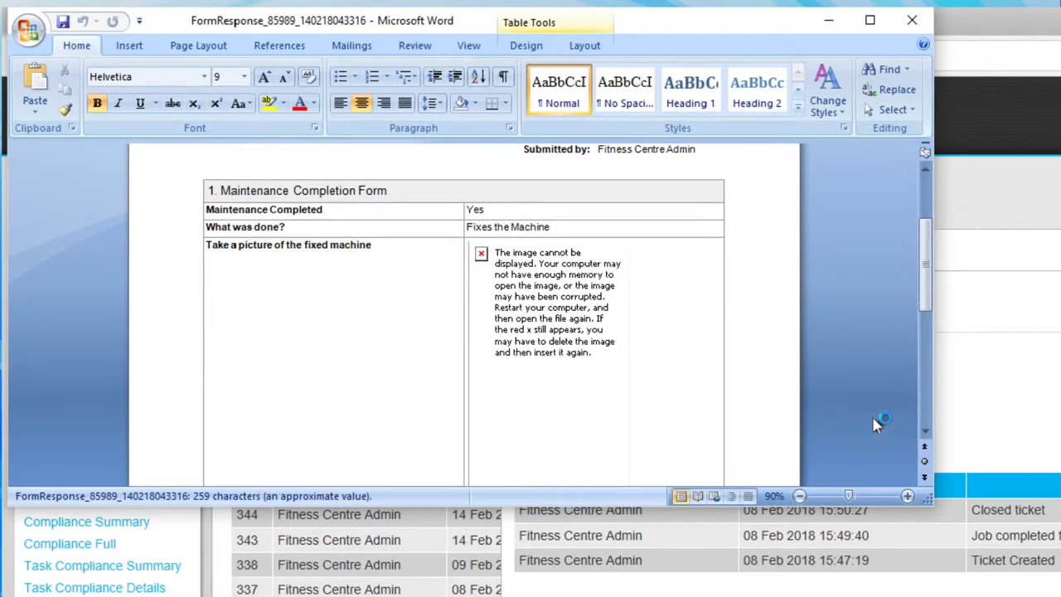
{"action": "scroll", "coordinate": [877, 424], "scroll_direction": "down", "scroll_amount": 5}
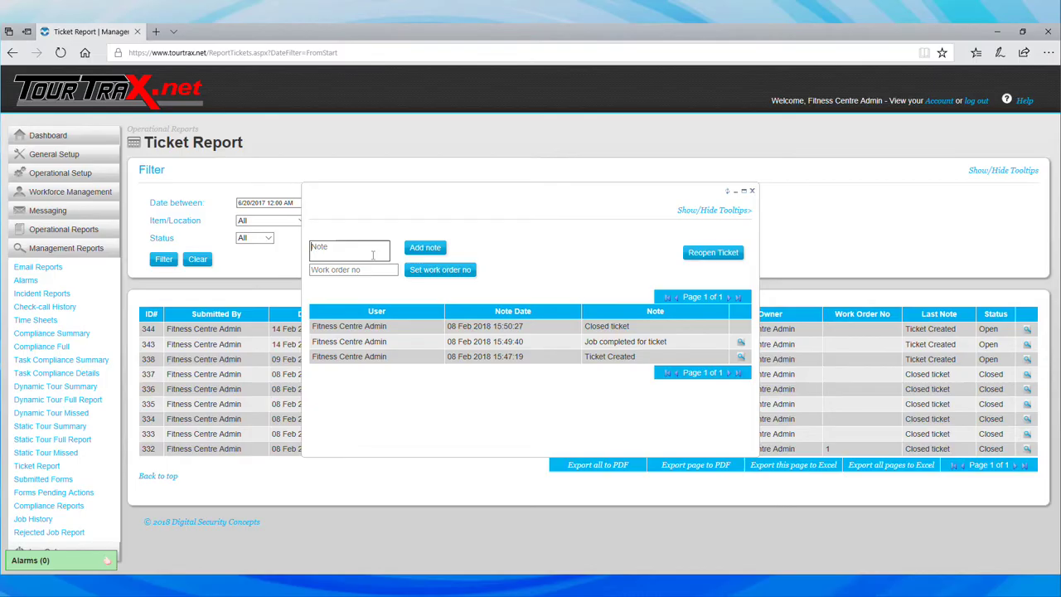
Add the note 'Add notes' to ticket 337
{"action": "type", "text": "Add notes"}
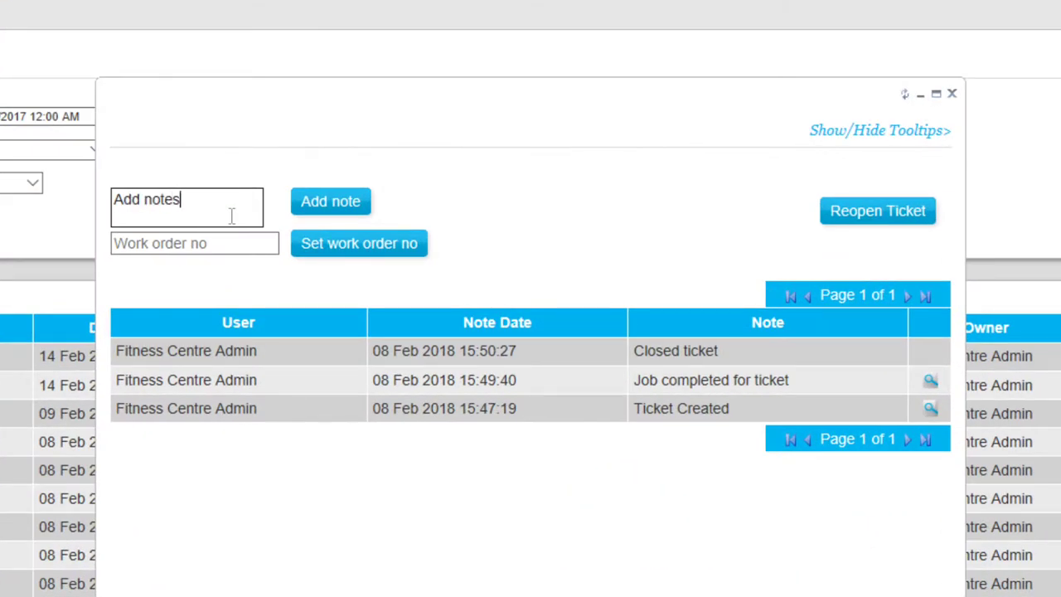
{"action": "key", "text": "Tab"}
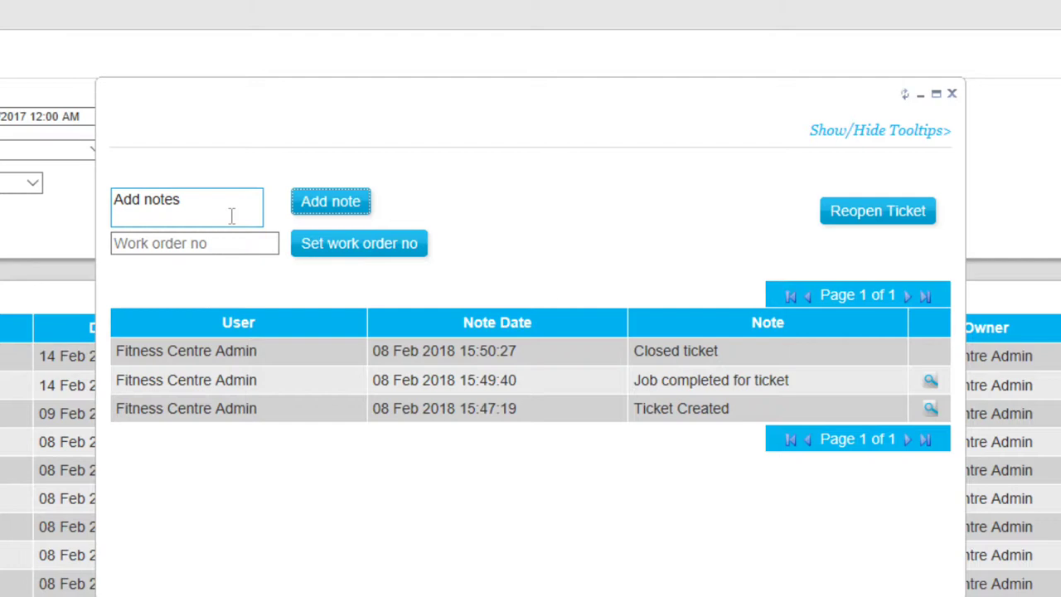
{"action": "left_click", "coordinate": [234, 245]}
{"action": "left_click", "coordinate": [330, 216]}
Set ticket 337's work order number to 1, then reopen and close it
{"action": "left_click", "coordinate": [278, 280]}
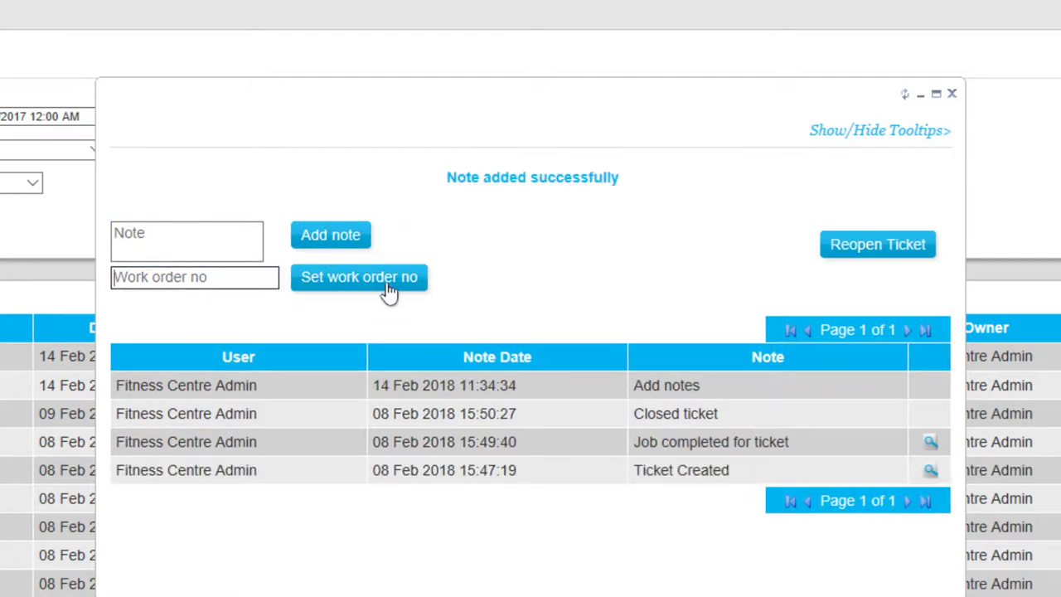
{"action": "type", "text": "1"}
{"action": "left_click", "coordinate": [394, 282]}
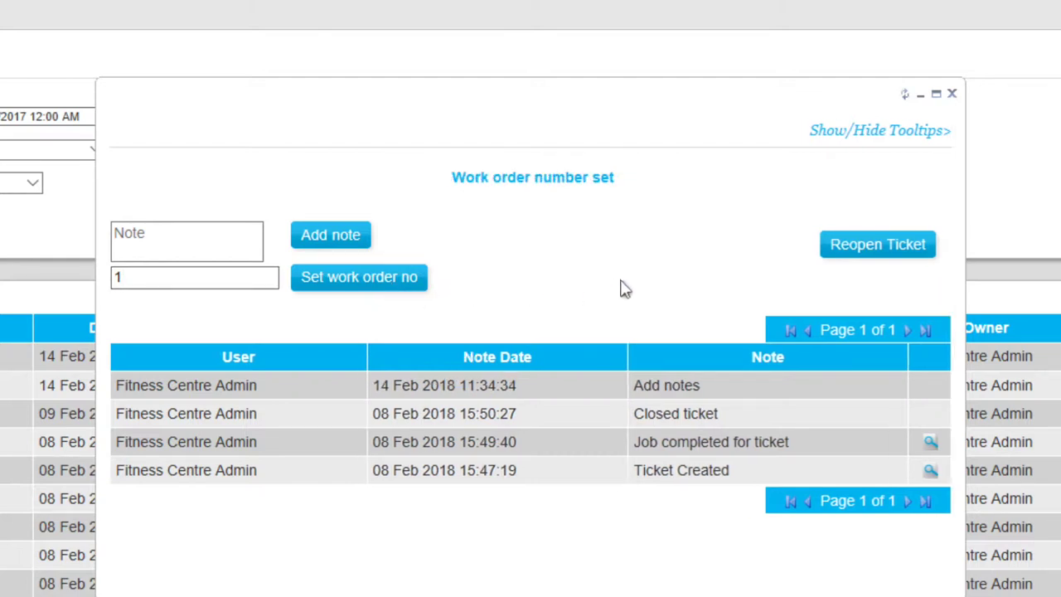
{"action": "left_click", "coordinate": [880, 248]}
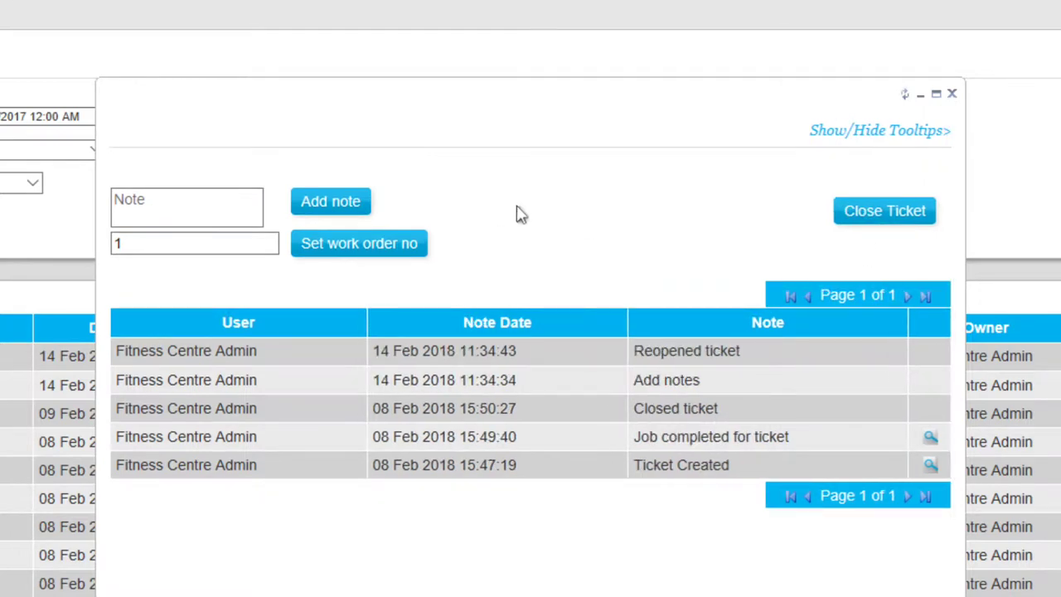
{"action": "left_click", "coordinate": [862, 223]}
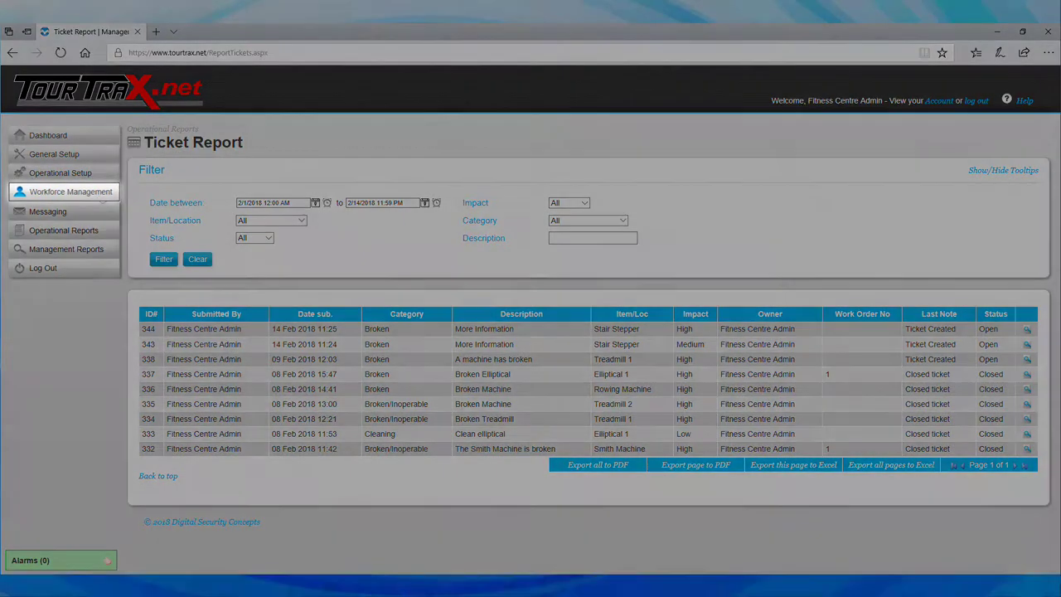
Open Create New Job from the Workforce Management menu
{"action": "left_click", "coordinate": [101, 192]}
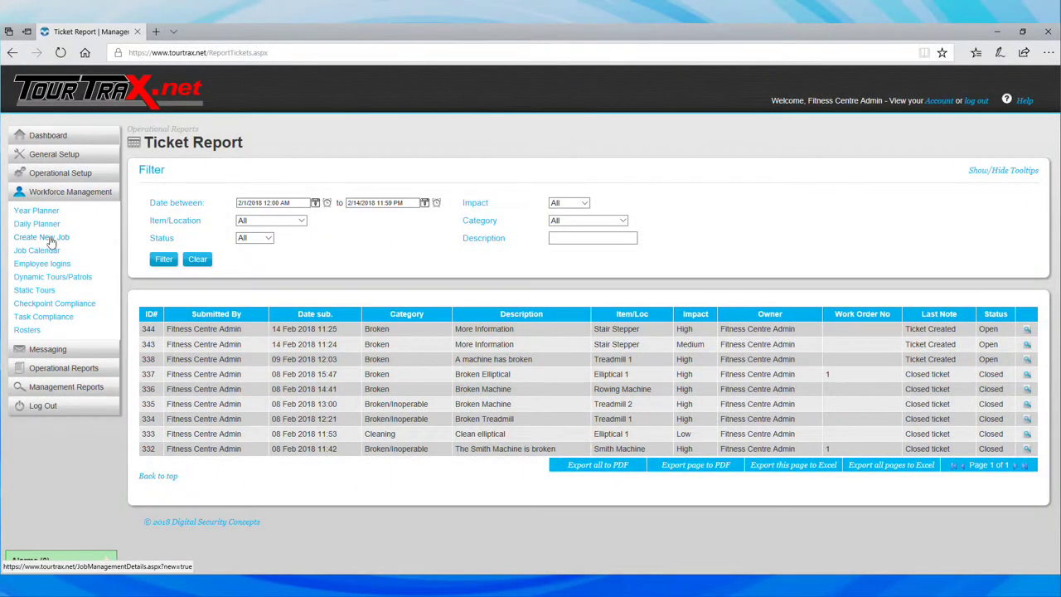
{"action": "left_click", "coordinate": [51, 238]}
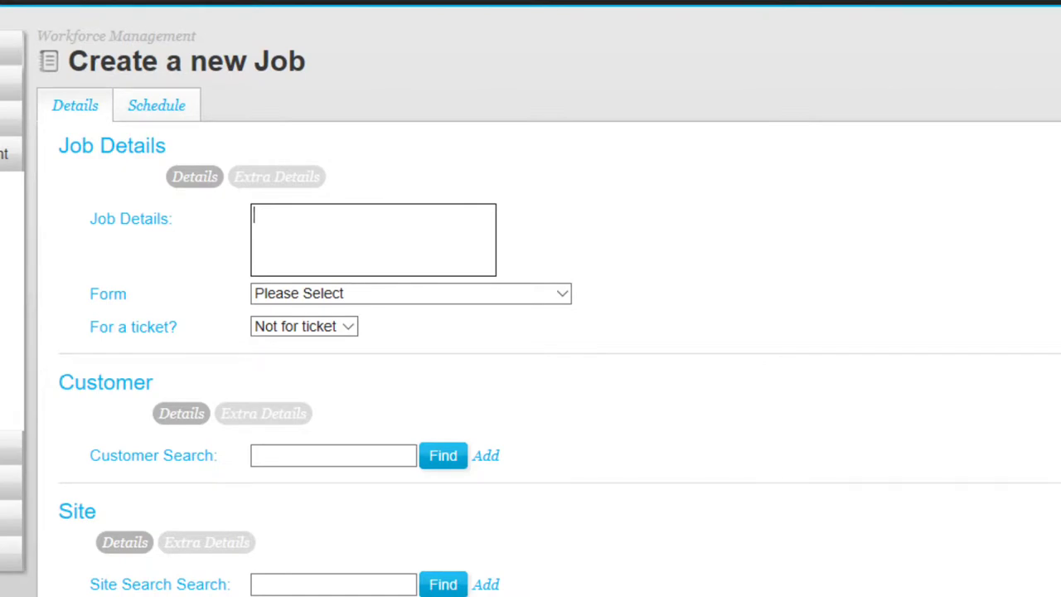
Enter 'Job Details' as the description, choose Maintenance Form, and link ticket 344
{"action": "type", "text": "Job Detai"}
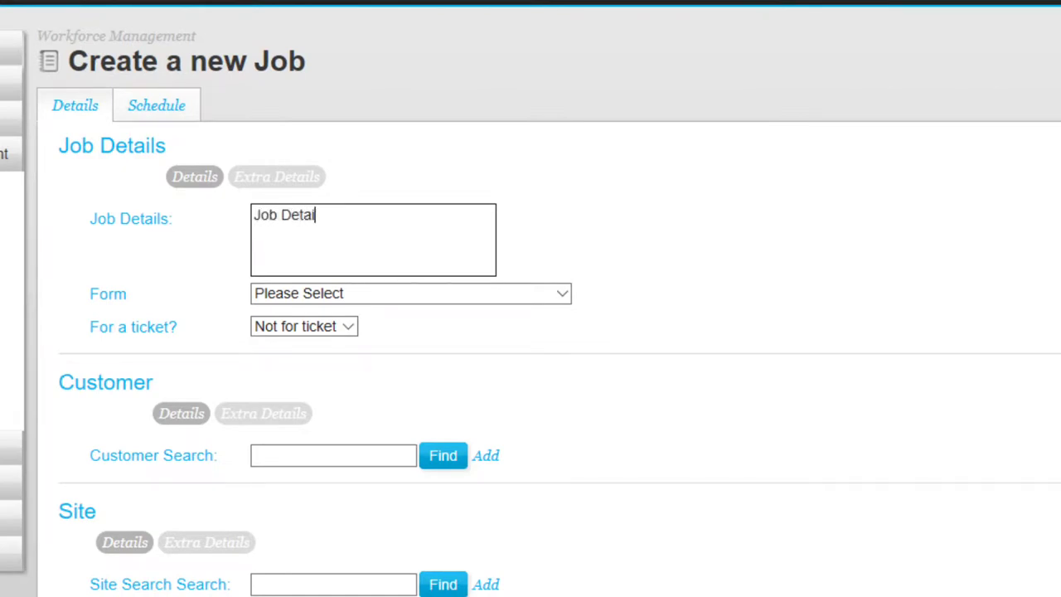
{"action": "type", "text": "ls"}
{"action": "left_click", "coordinate": [367, 294]}
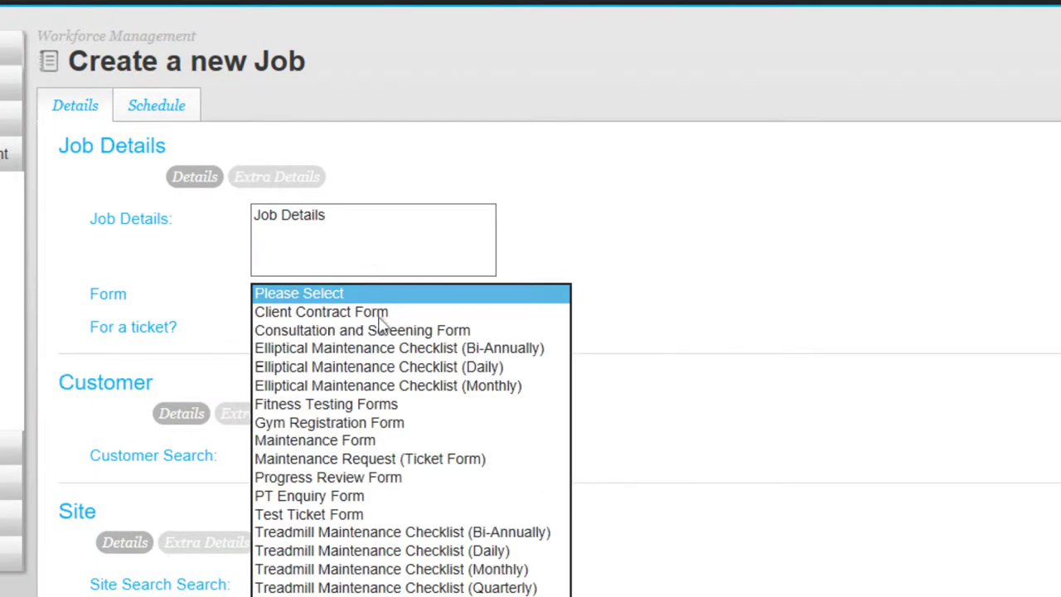
{"action": "left_click", "coordinate": [402, 440]}
{"action": "left_click", "coordinate": [322, 331]}
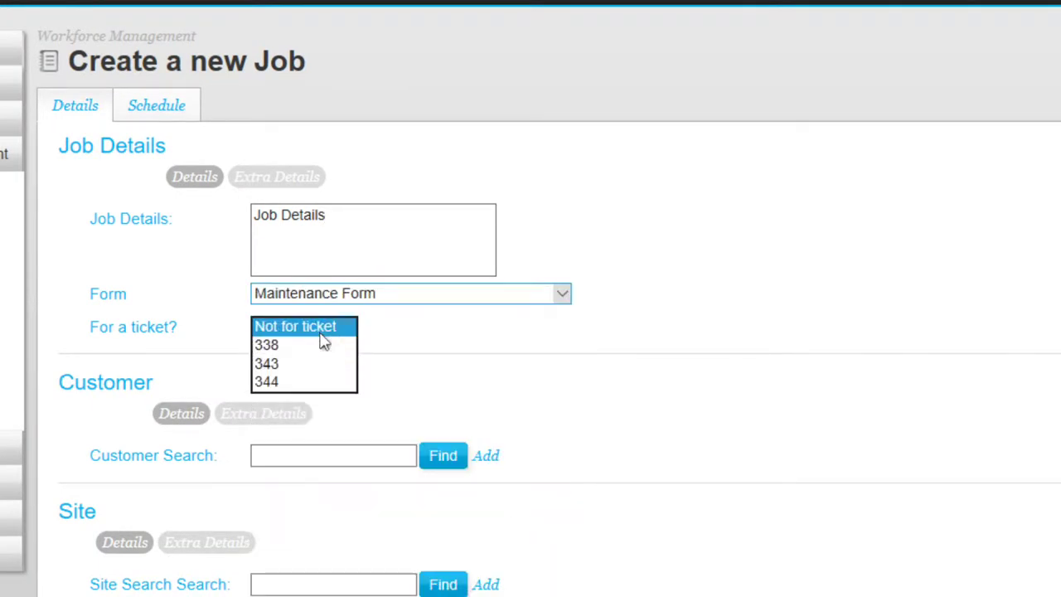
{"action": "left_click", "coordinate": [322, 383]}
{"action": "scroll", "coordinate": [389, 526], "scroll_direction": "down", "scroll_amount": 3}
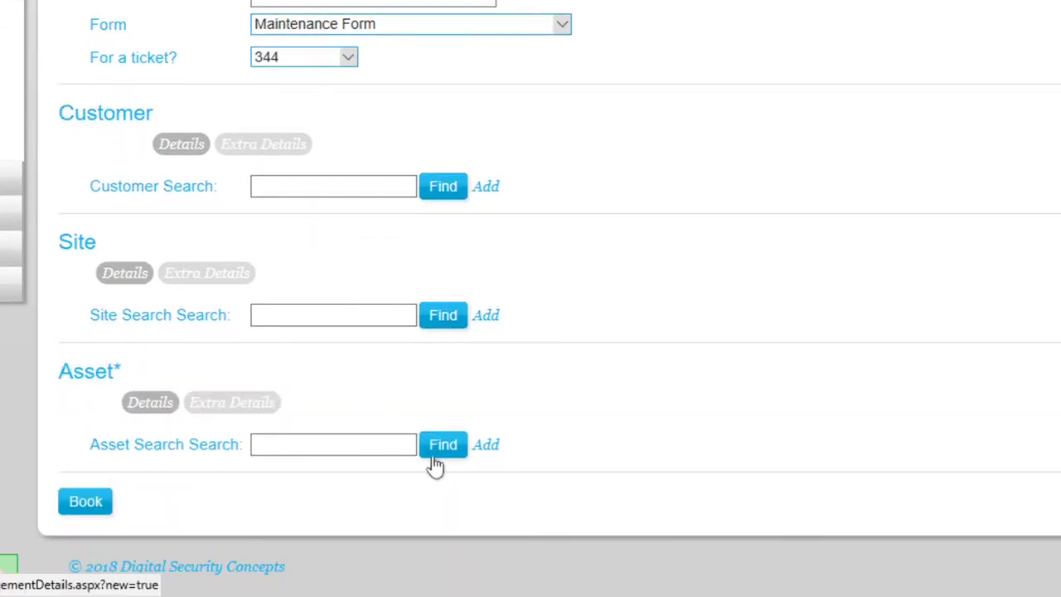
{"action": "left_click", "coordinate": [379, 447]}
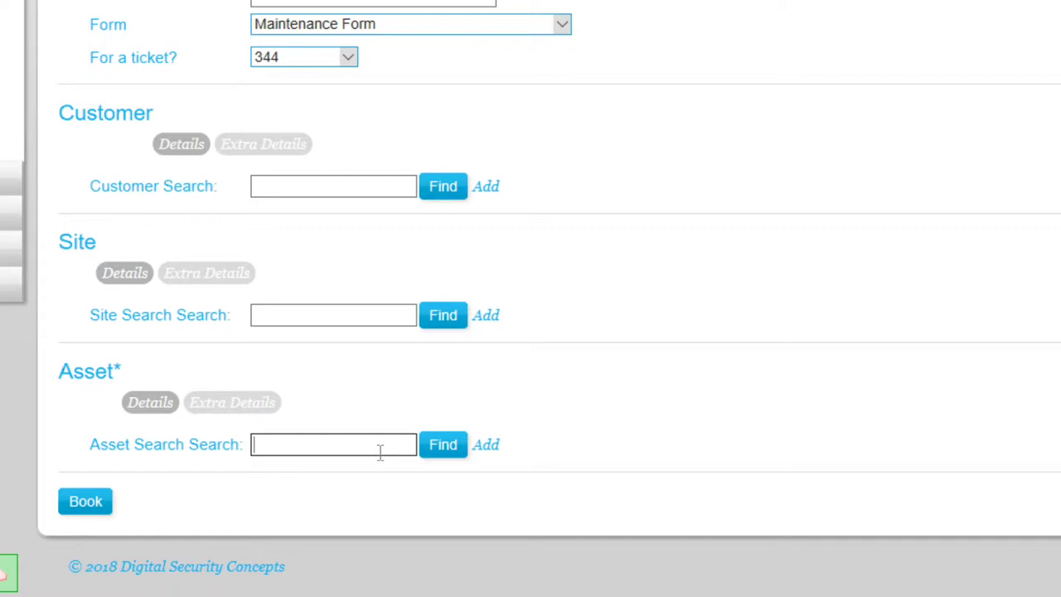
Search the assets and pick Elliptical 01 for the job
{"action": "left_click", "coordinate": [444, 454]}
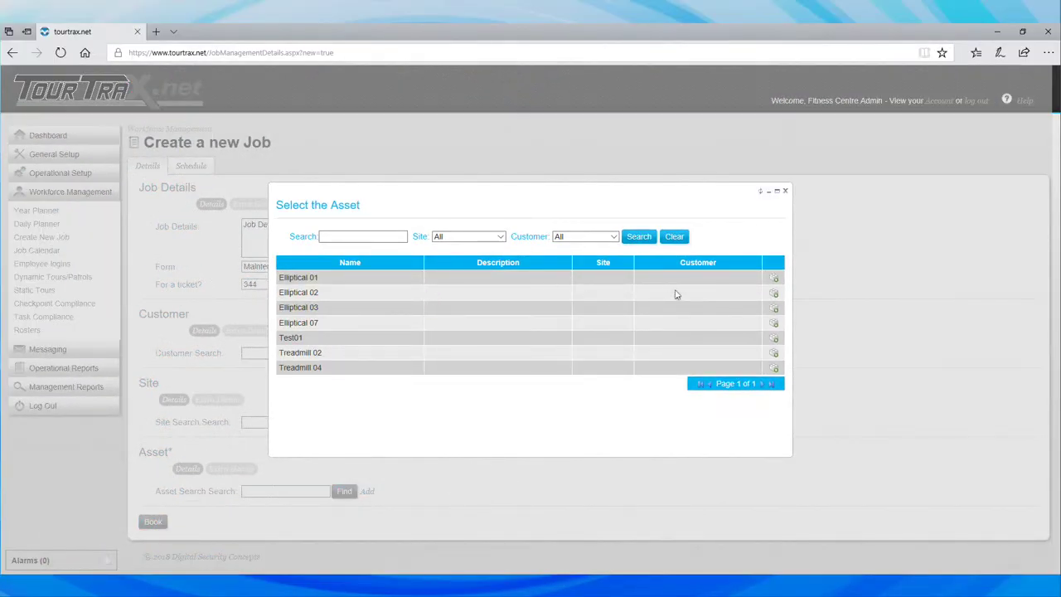
{"action": "left_click", "coordinate": [775, 282]}
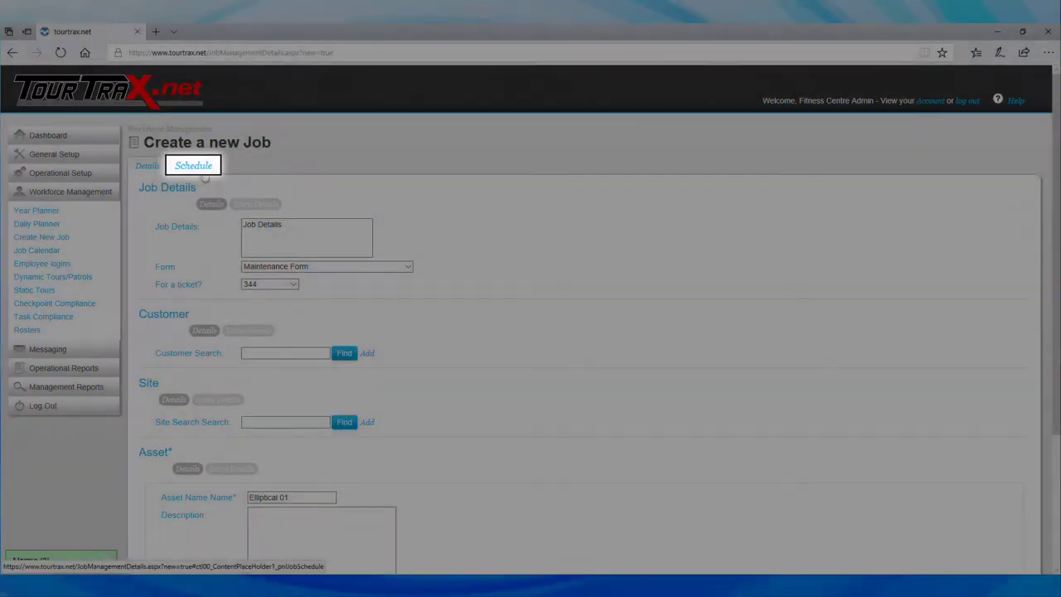
Book the job into Fitness Centre Admin's 12:00 slot on 14 Feb 2018
{"action": "left_click", "coordinate": [191, 166]}
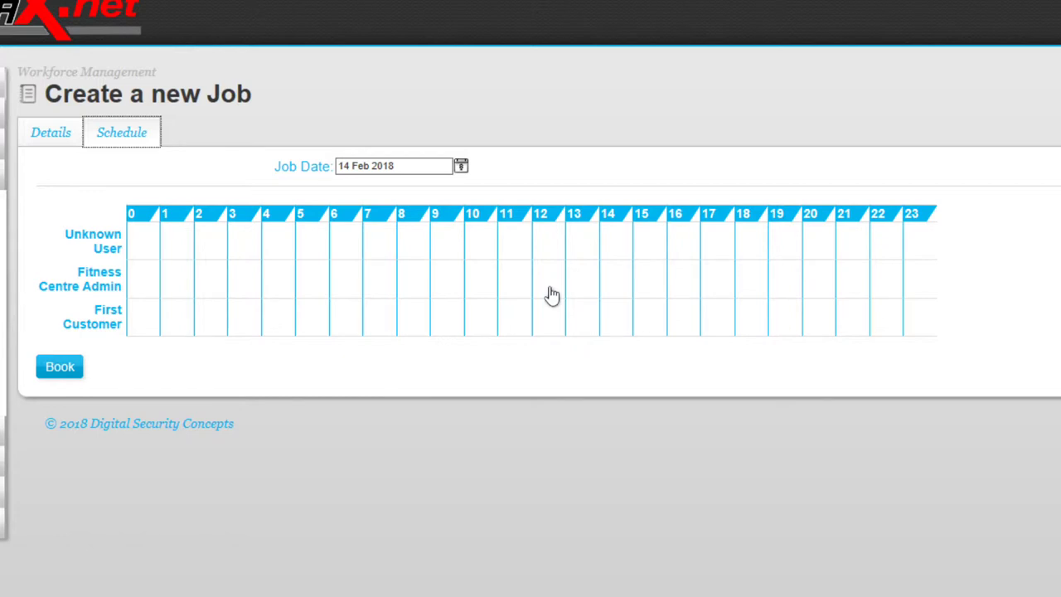
{"action": "left_click", "coordinate": [552, 293]}
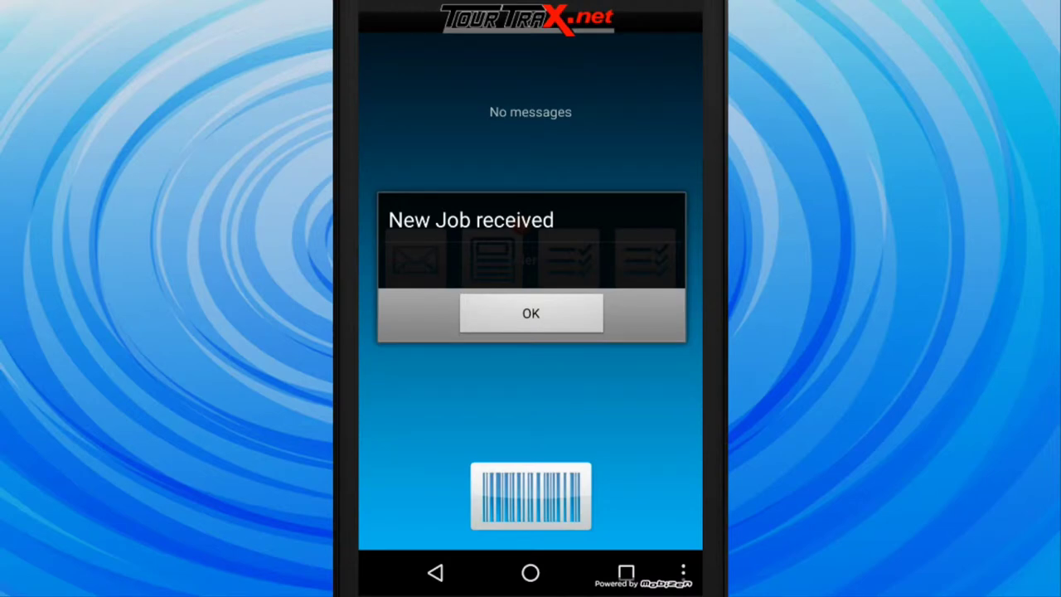
Accept the new Elliptical 01 job, check the Jobs list, and acknowledge the incoming Maintenance Form
{"action": "left_click", "coordinate": [531, 313]}
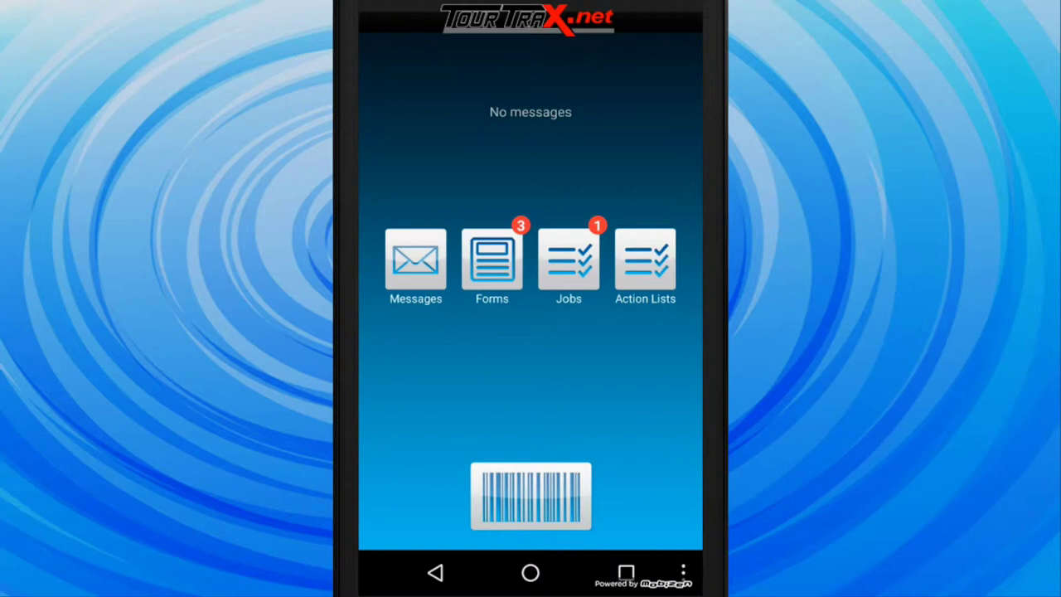
{"action": "left_click", "coordinate": [568, 259]}
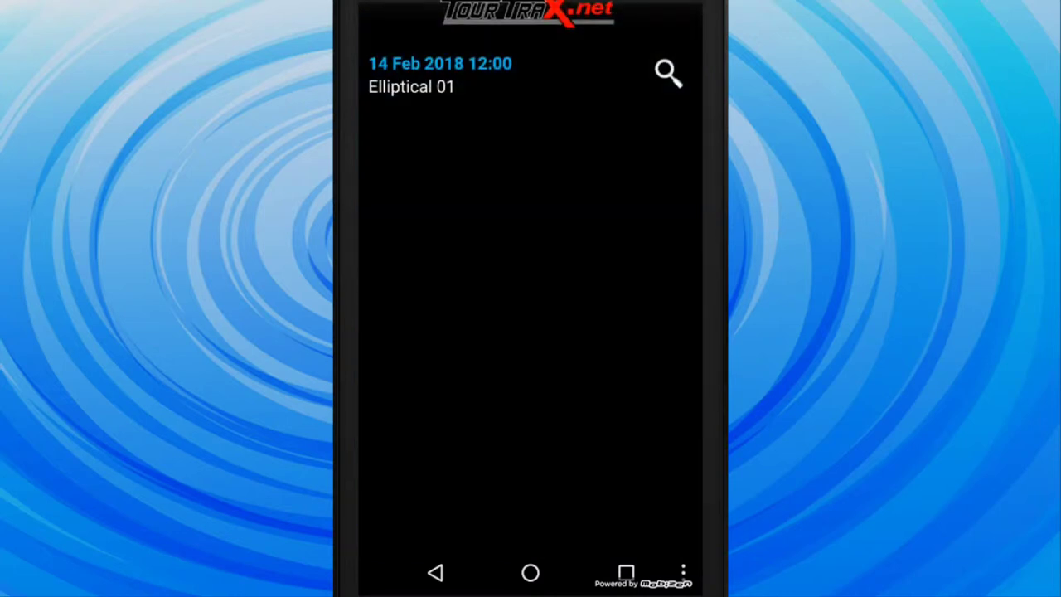
{"action": "left_click", "coordinate": [435, 572]}
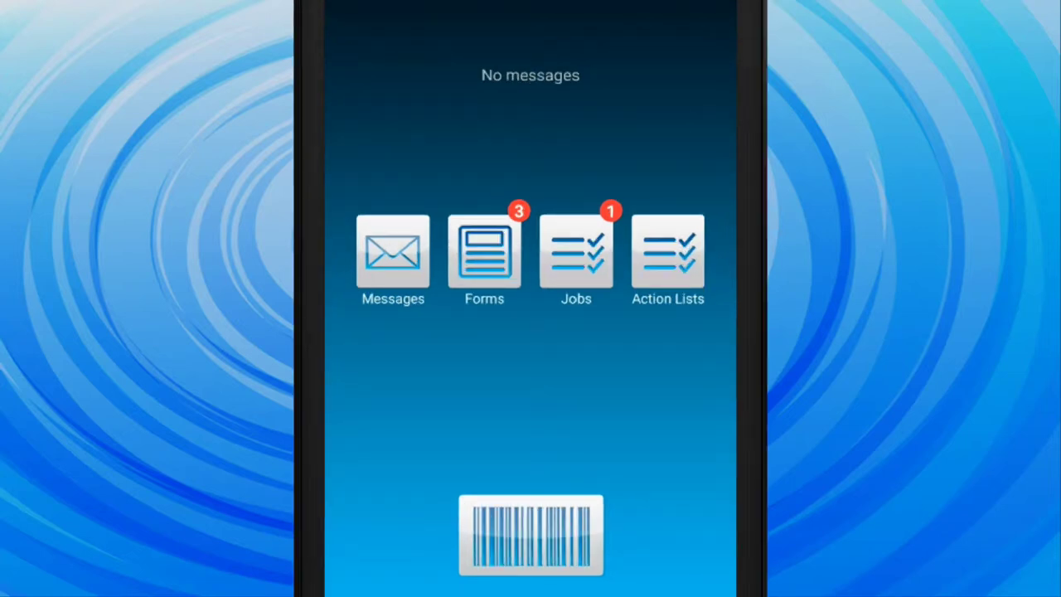
{"action": "left_click", "coordinate": [531, 315]}
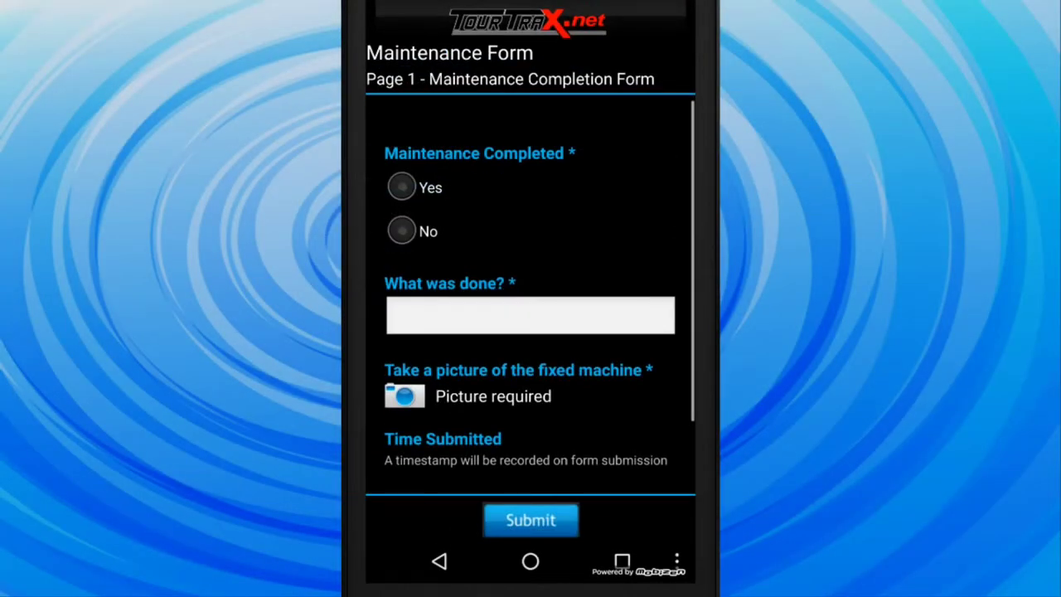
Answer Yes to maintenance completed and enter 'Fixed the problem' under What was done?
{"action": "left_click", "coordinate": [401, 168]}
{"action": "left_click", "coordinate": [530, 296]}
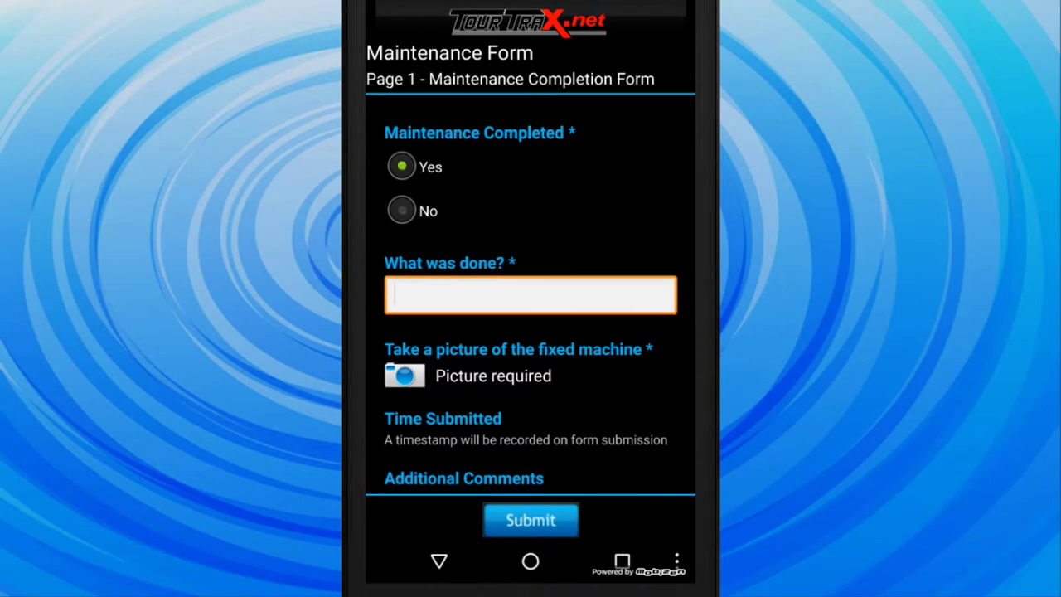
{"action": "type", "text": "Fi"}
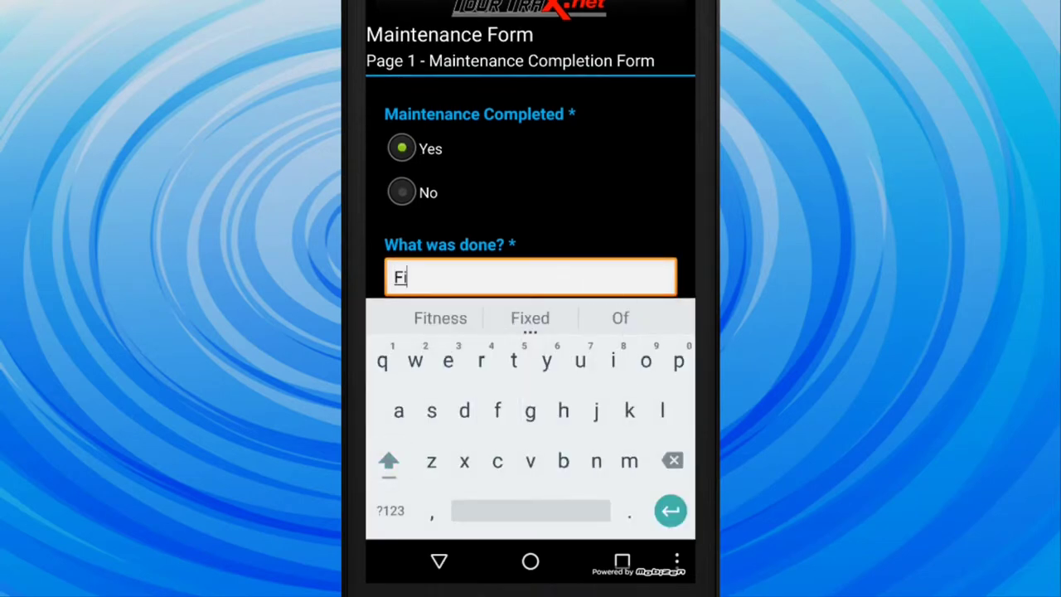
{"action": "type", "text": "xed the"}
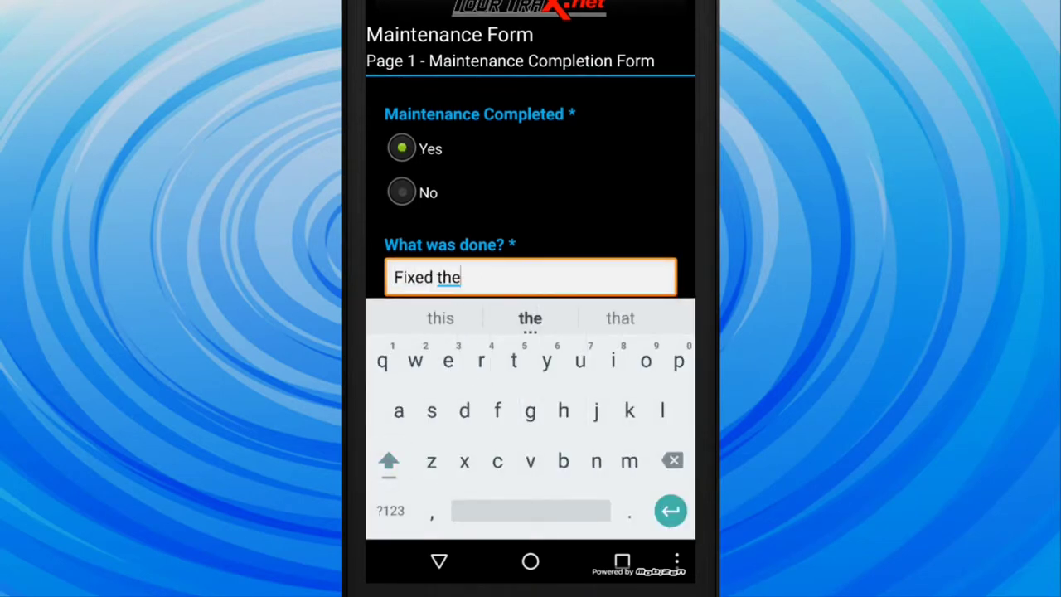
{"action": "type", "text": " problem"}
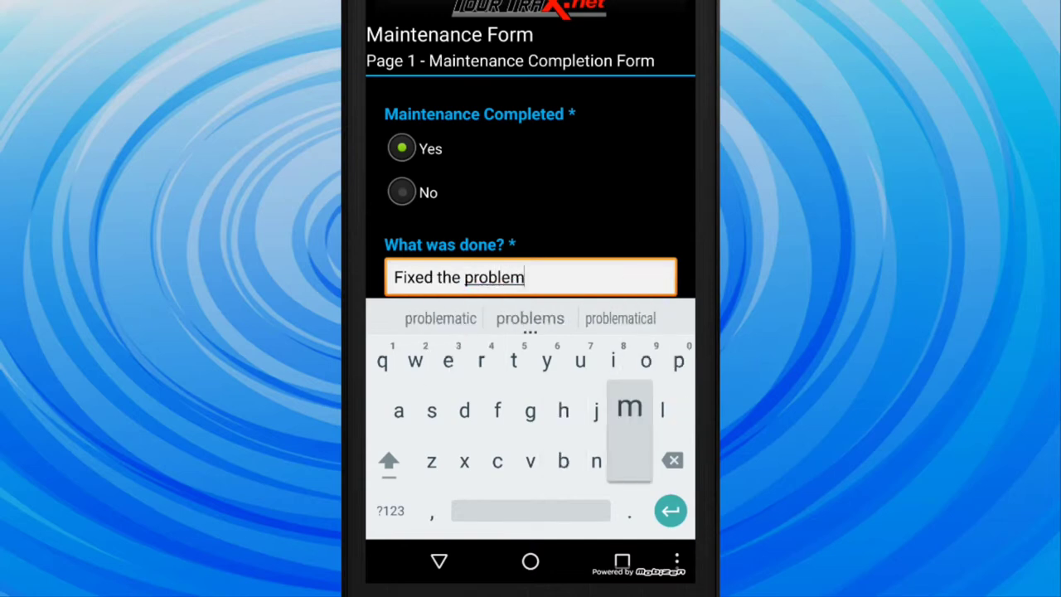
{"action": "key", "text": "Escape"}
{"action": "scroll", "coordinate": [511, 197], "scroll_direction": "down", "scroll_amount": 1}
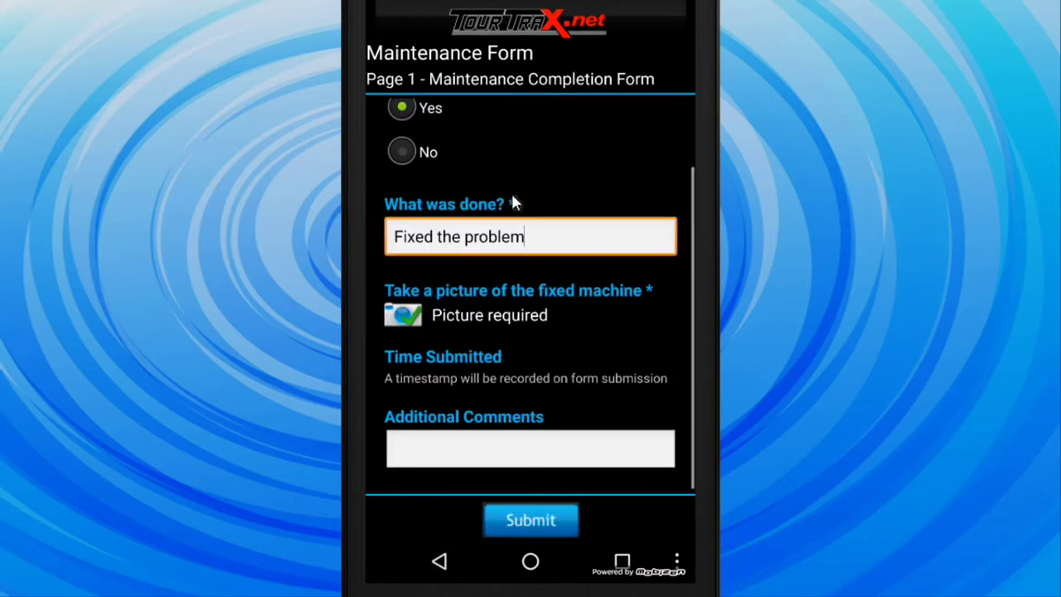
Add 'All done' as the additional comment and submit the Maintenance Form
{"action": "key", "text": "Tab"}
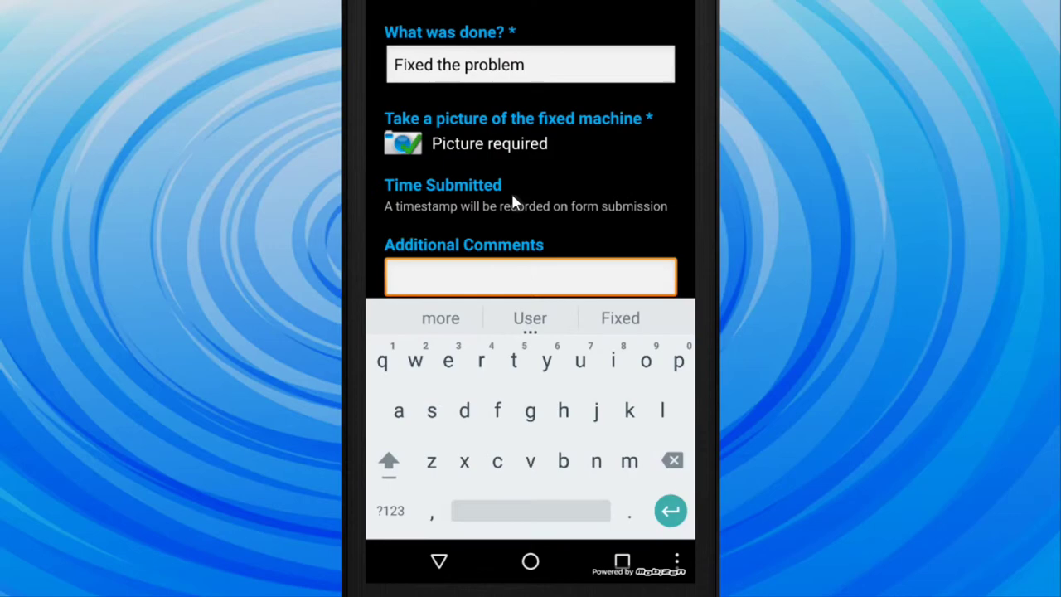
{"action": "type", "text": "All done"}
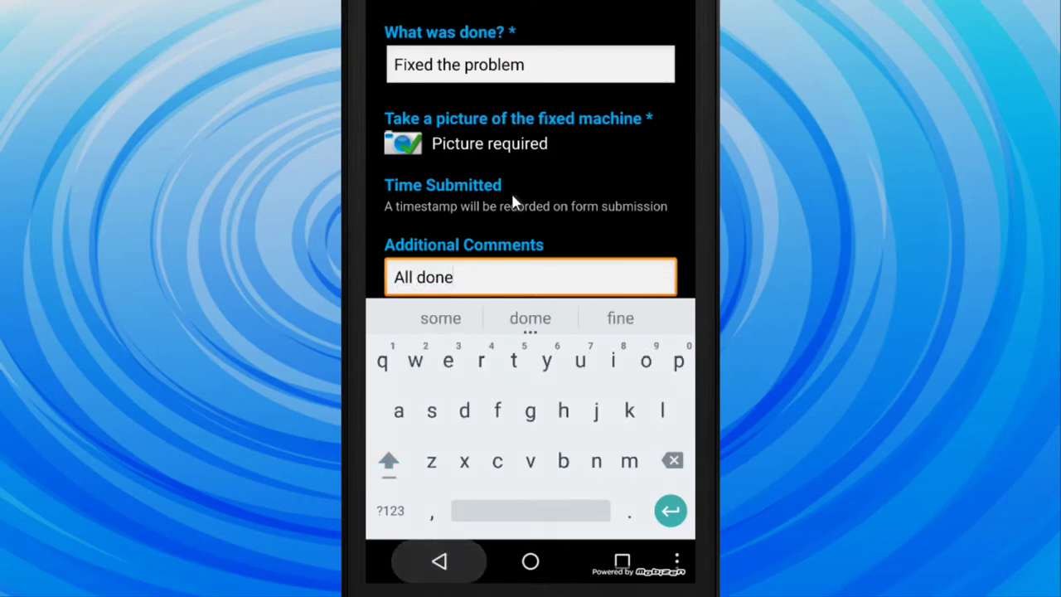
{"action": "key", "text": "Escape"}
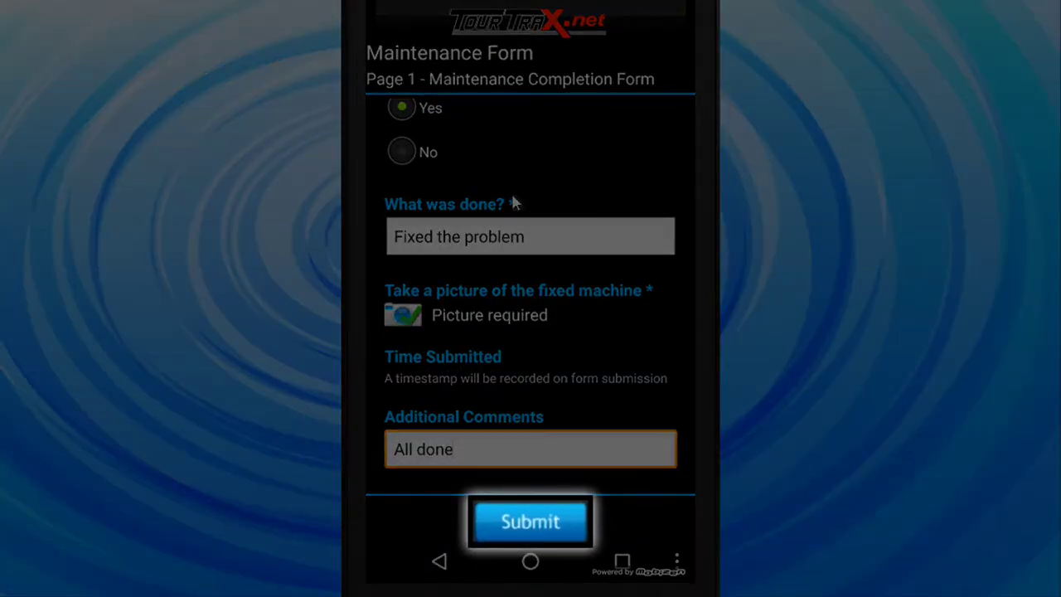
{"action": "key", "text": "Return"}
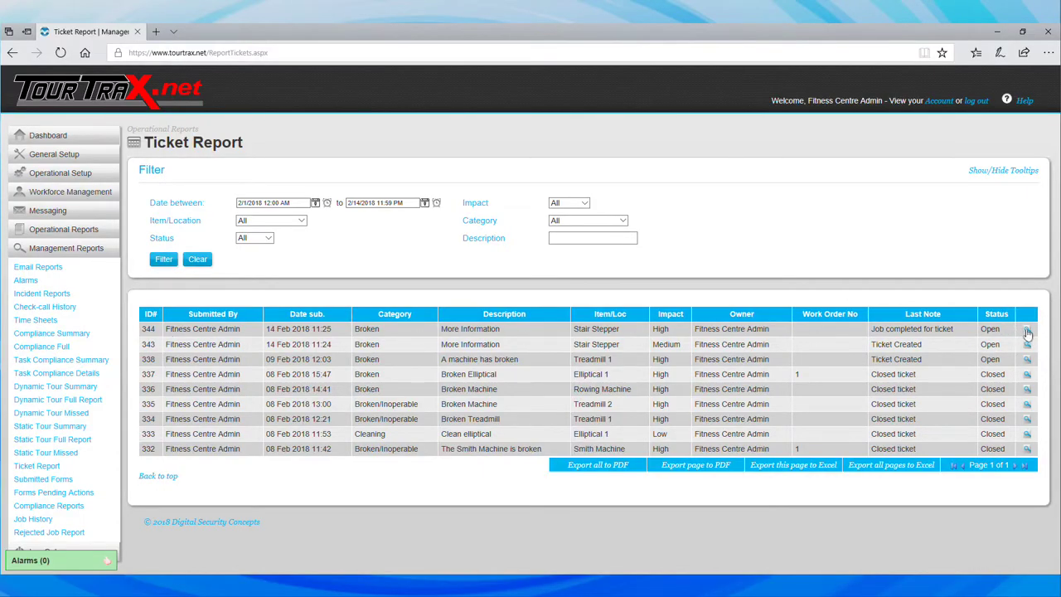
Open ticket 344's notes and download FormResponse_86386_140218050609.doc from the 'Job completed for ticket' note
{"action": "left_click", "coordinate": [1027, 333]}
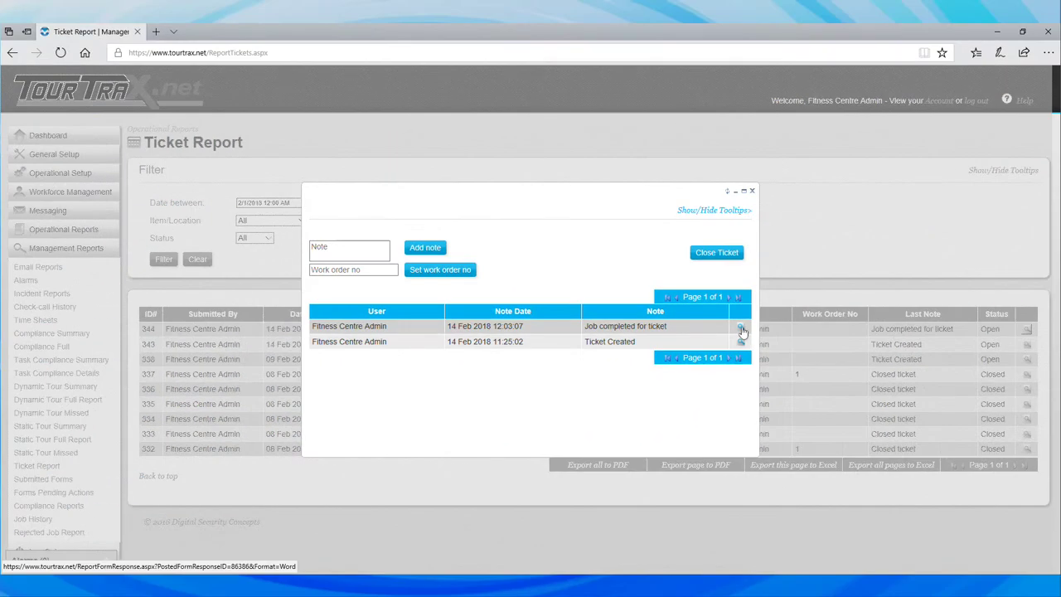
{"action": "left_click", "coordinate": [742, 332]}
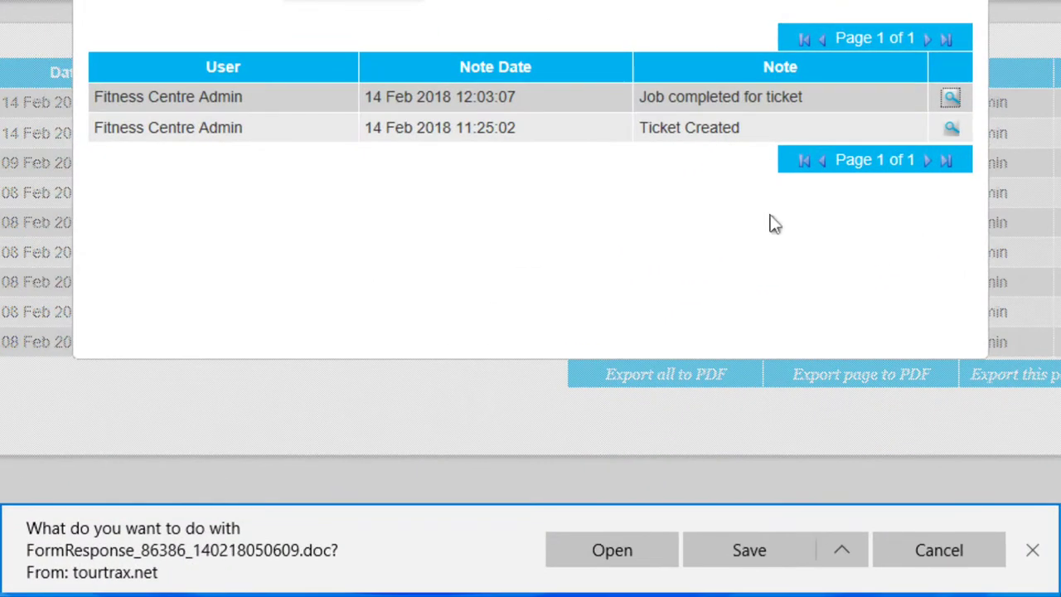
View the form response (Yes, Fixed the problem, All done) in Word, then close it
{"action": "left_click", "coordinate": [613, 550]}
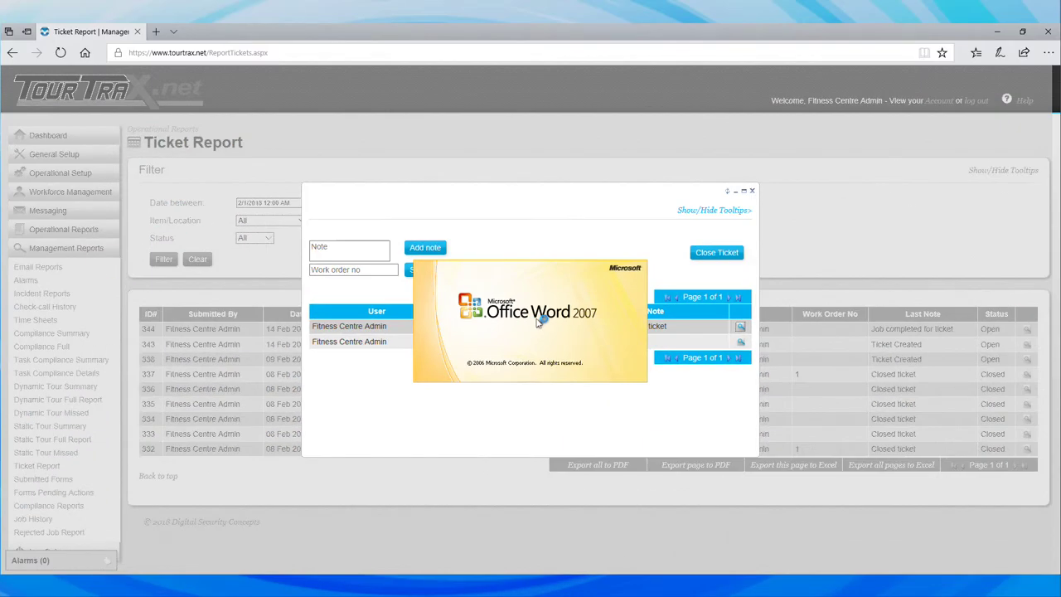
{"action": "scroll", "coordinate": [971, 517], "scroll_direction": "down", "scroll_amount": 3}
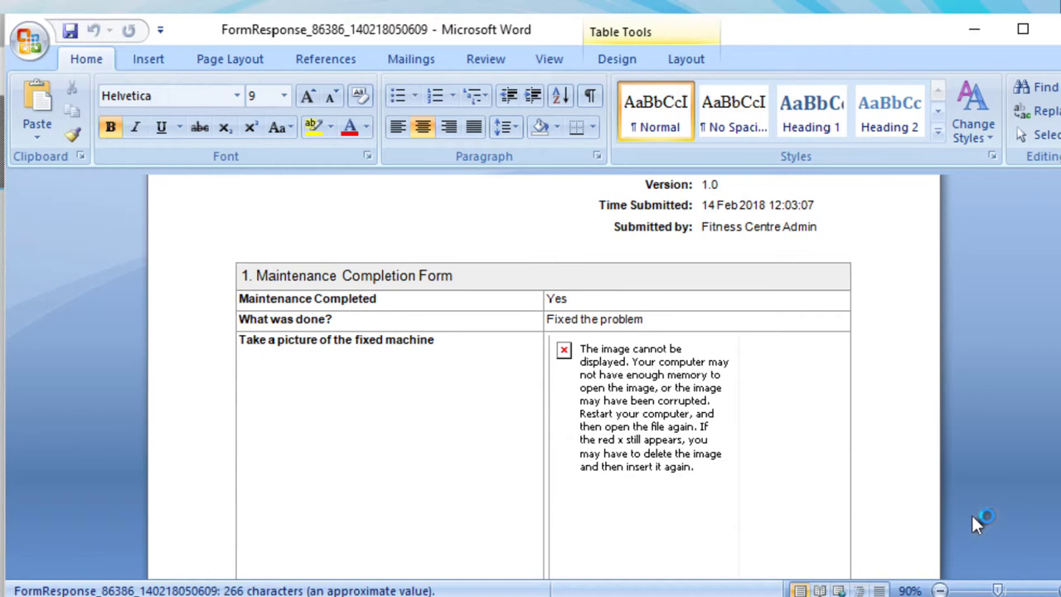
{"action": "scroll", "coordinate": [976, 520], "scroll_direction": "down", "scroll_amount": 6}
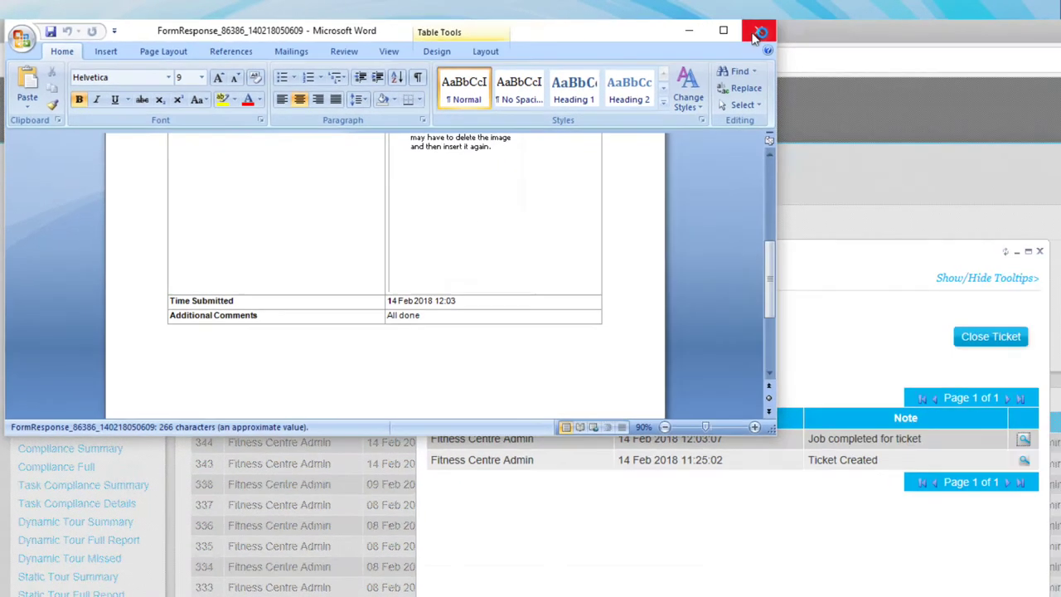
{"action": "left_click", "coordinate": [757, 28]}
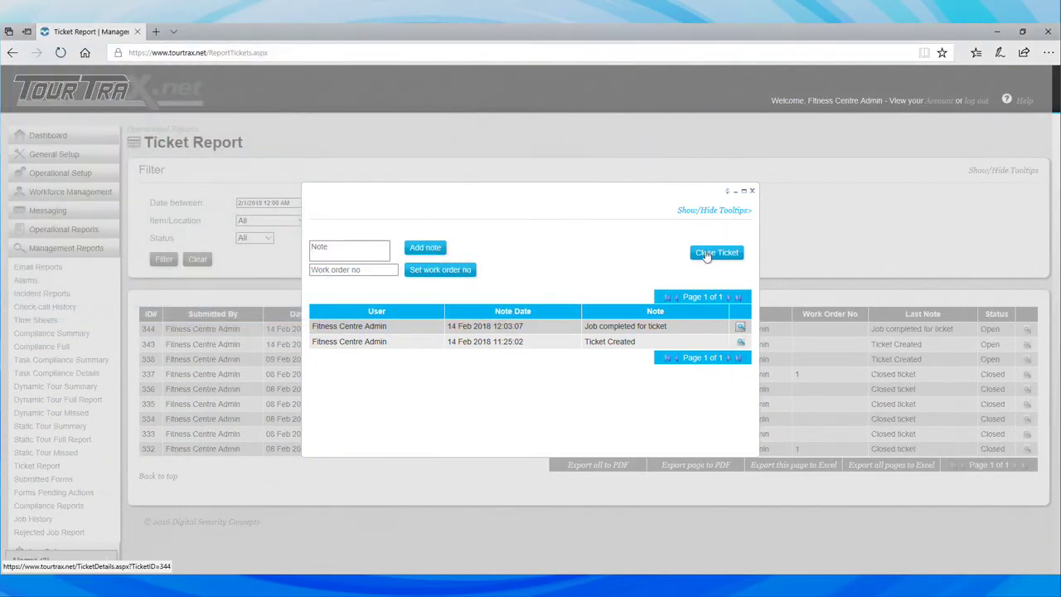